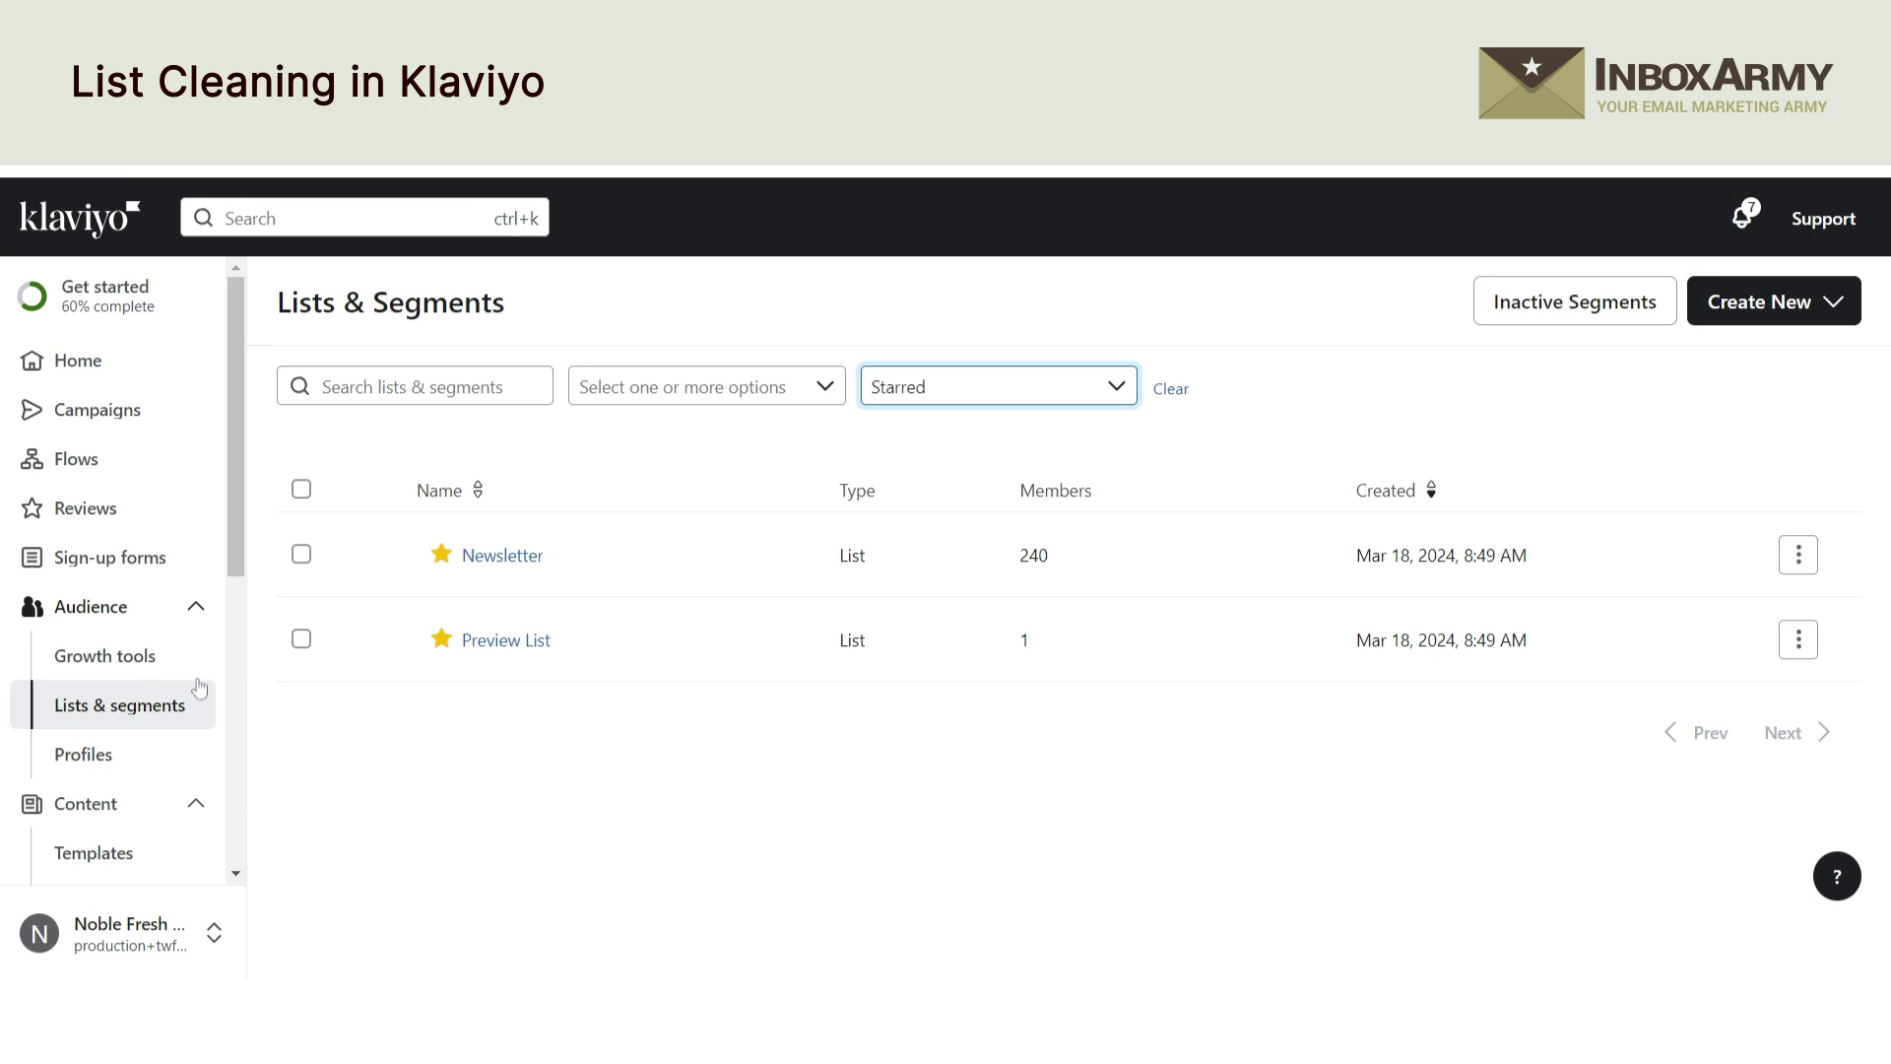
# Step: Start a new segment and name it "Unengaged Segment"
pyautogui.click(1829, 299)
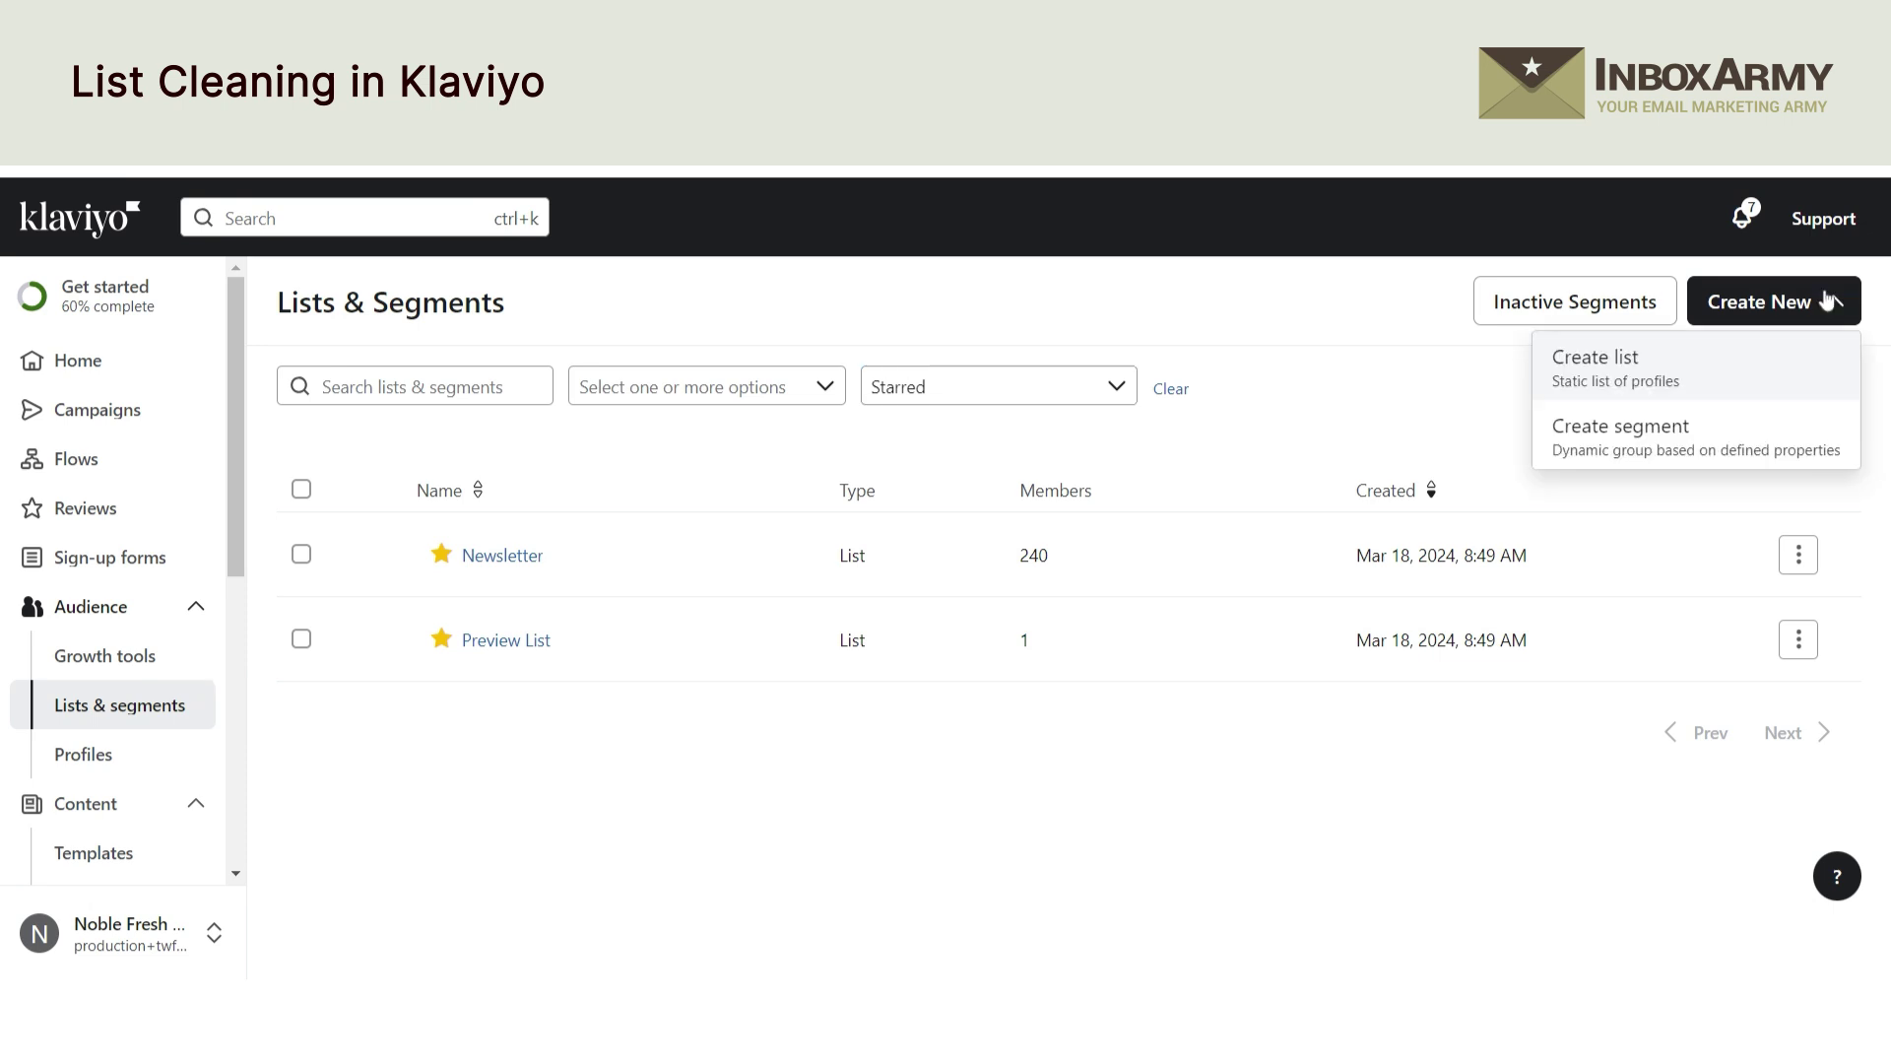
pyautogui.click(1650, 442)
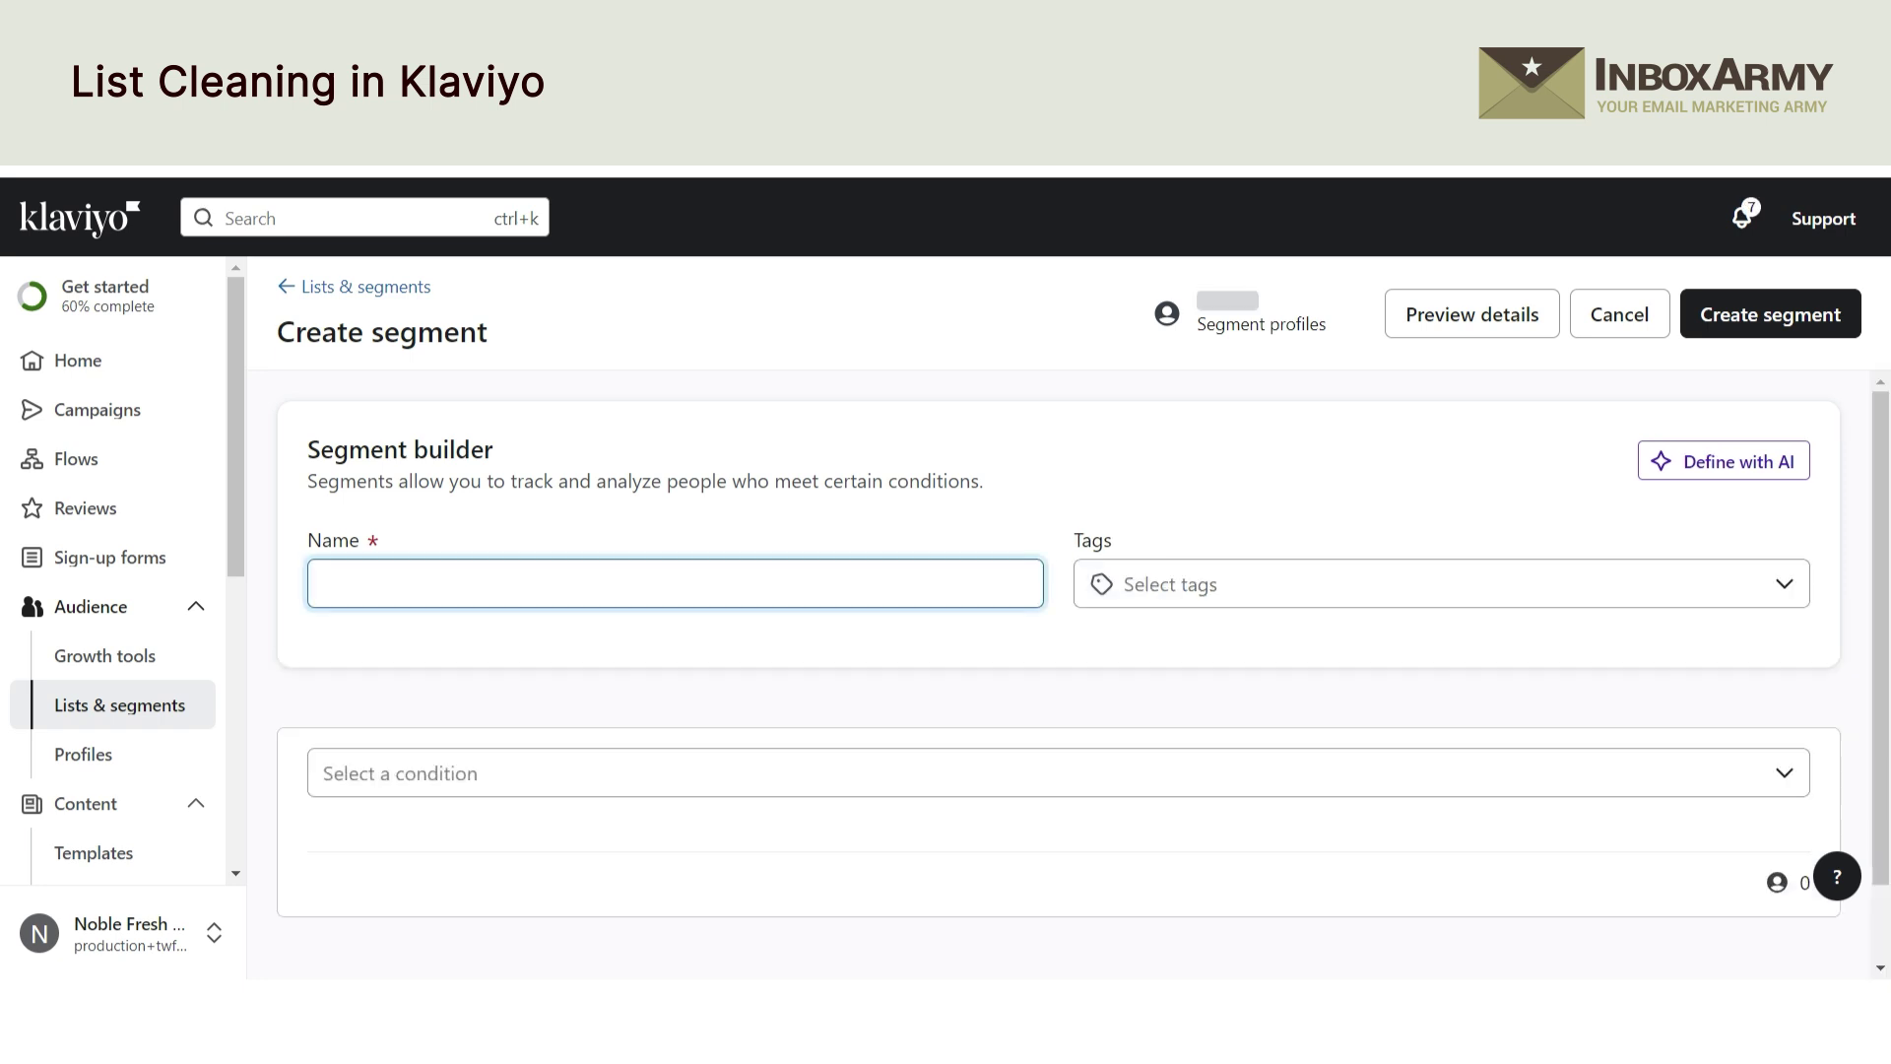
pyautogui.write('U')
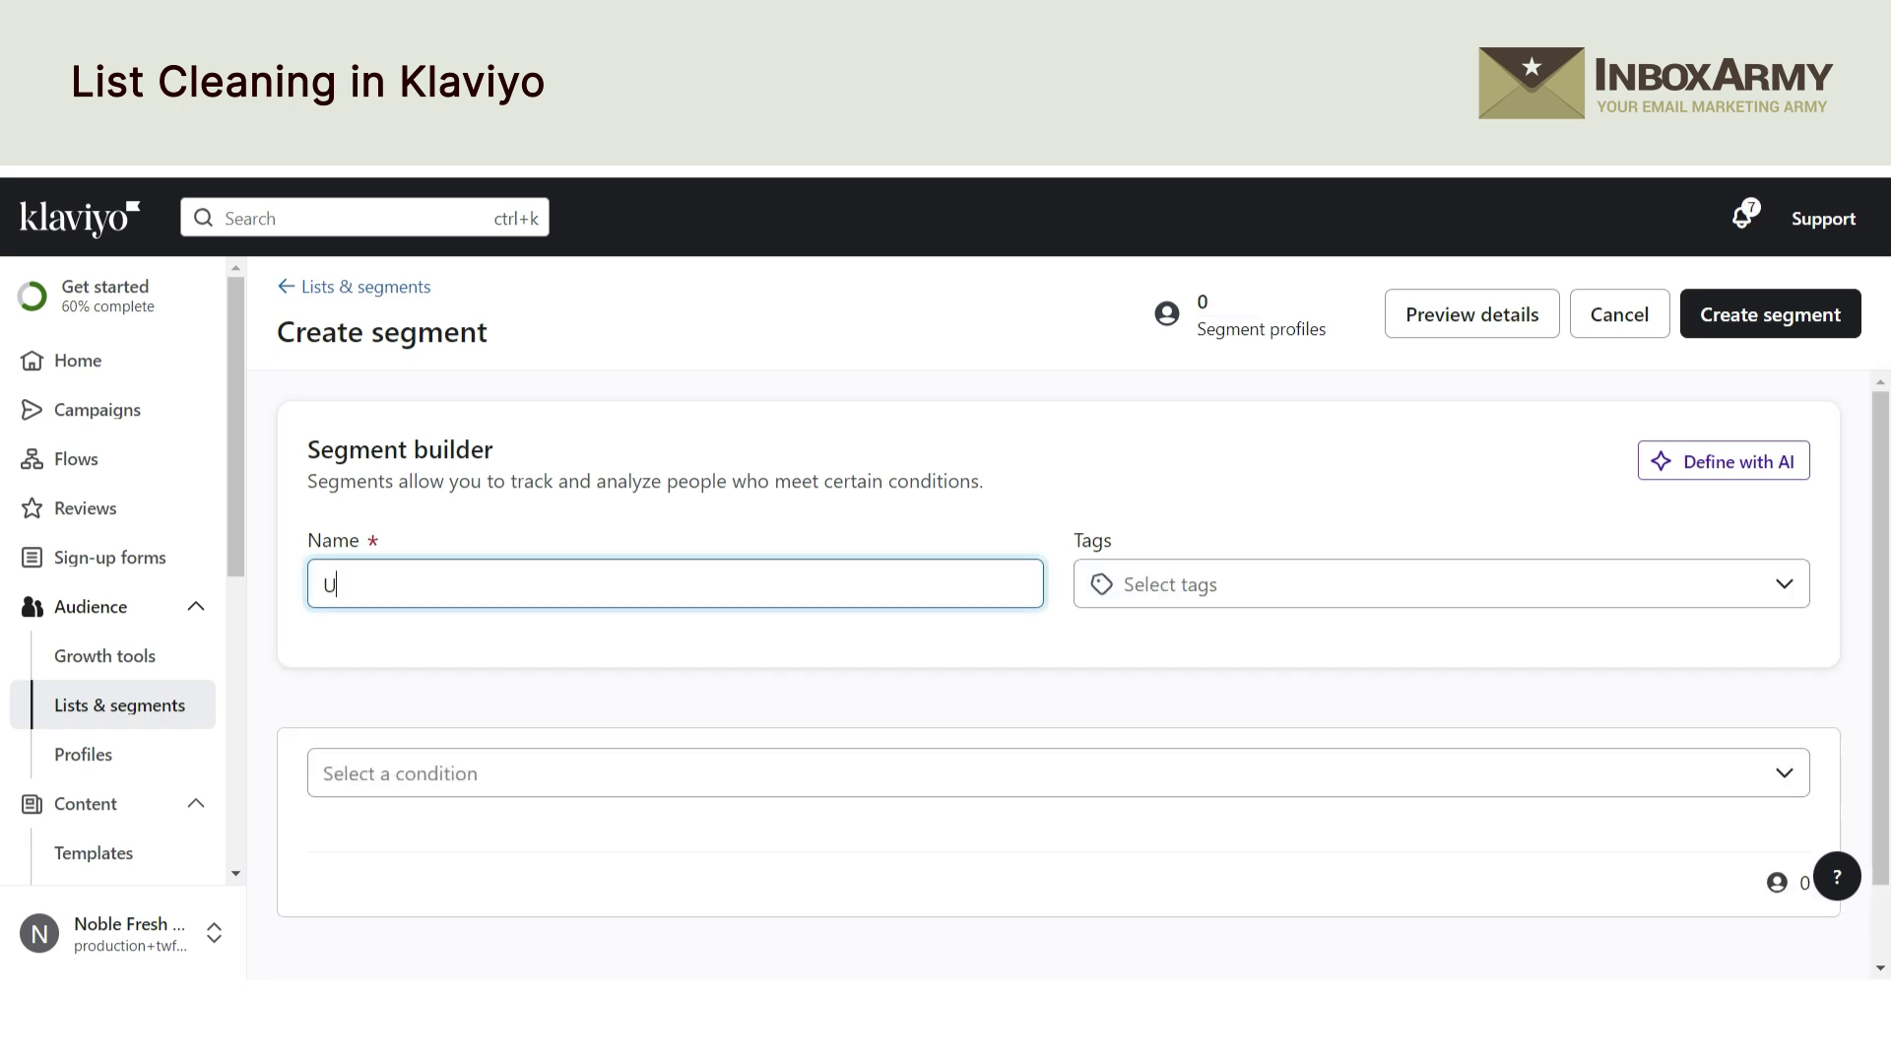
pyautogui.write('nengaged Segment')
pyautogui.click(507, 702)
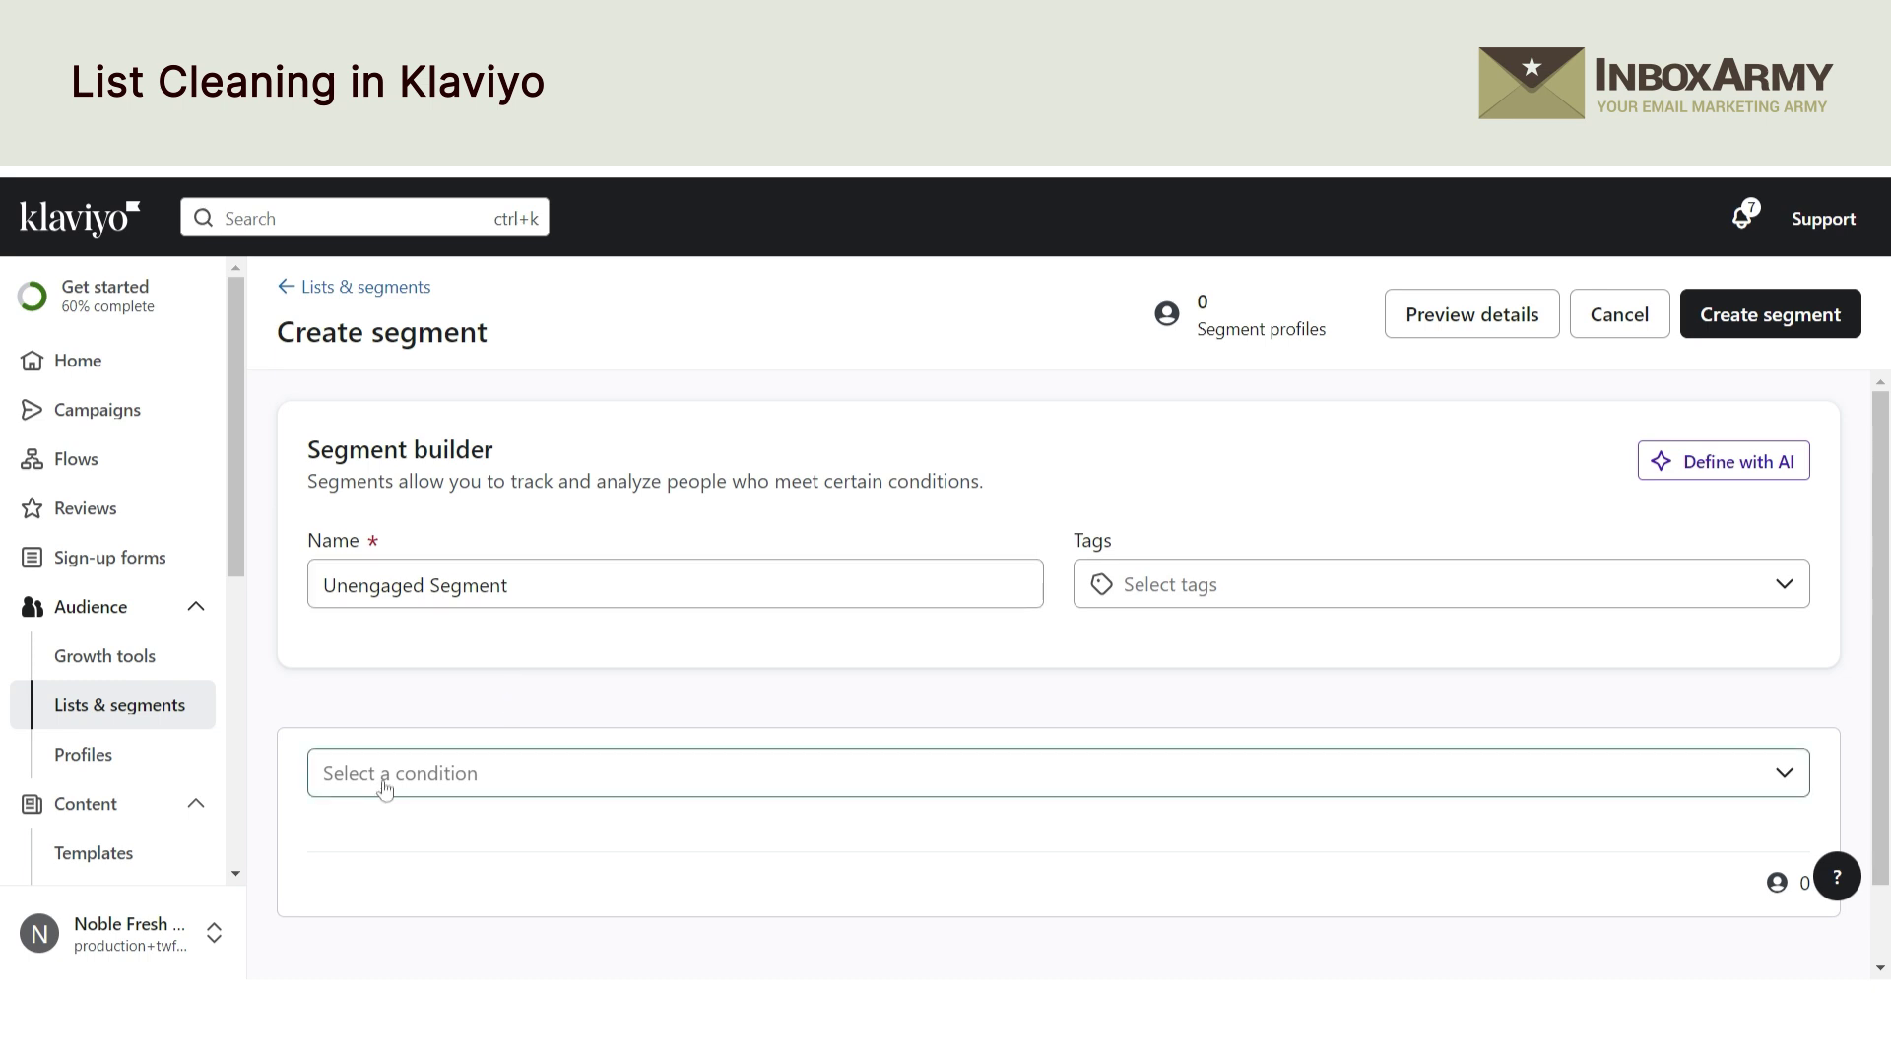
# Step: Set the segment's first condition to "If someone can or cannot receive marketing", with the person able to receive email marketing
pyautogui.click(538, 771)
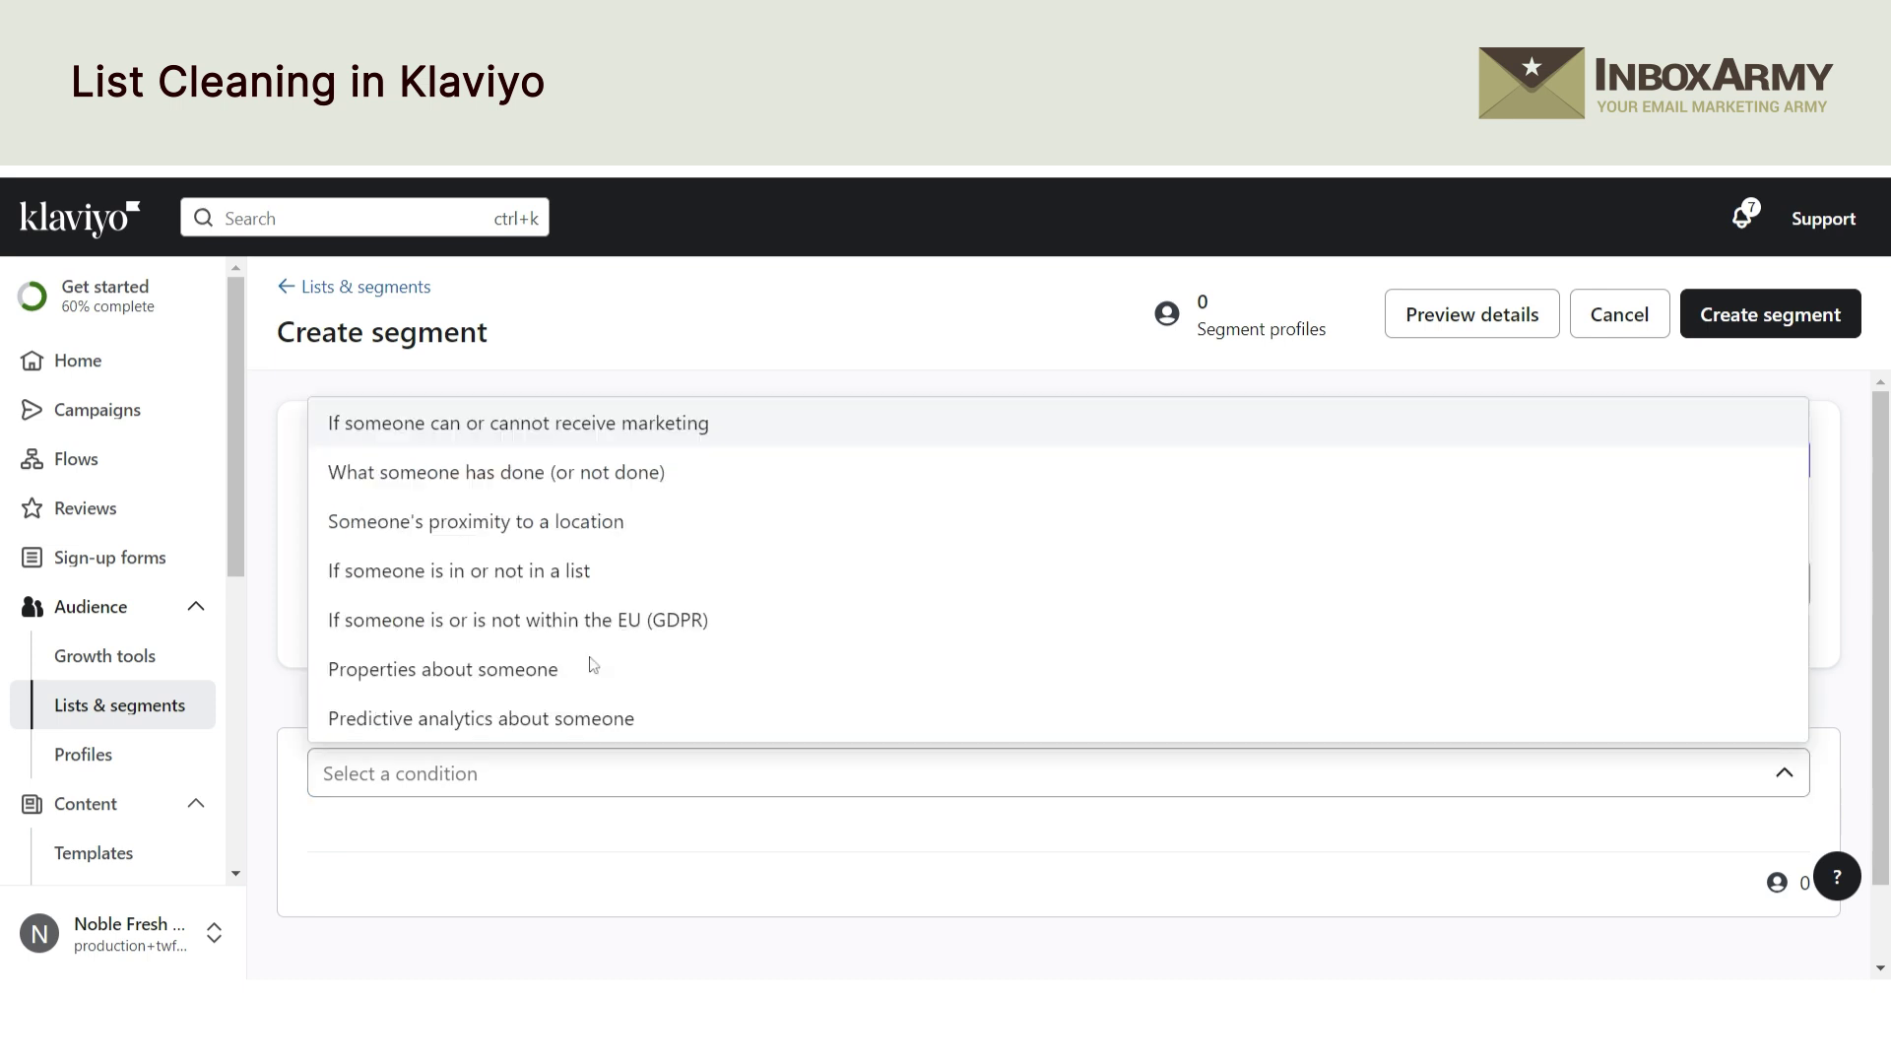
pyautogui.click(490, 424)
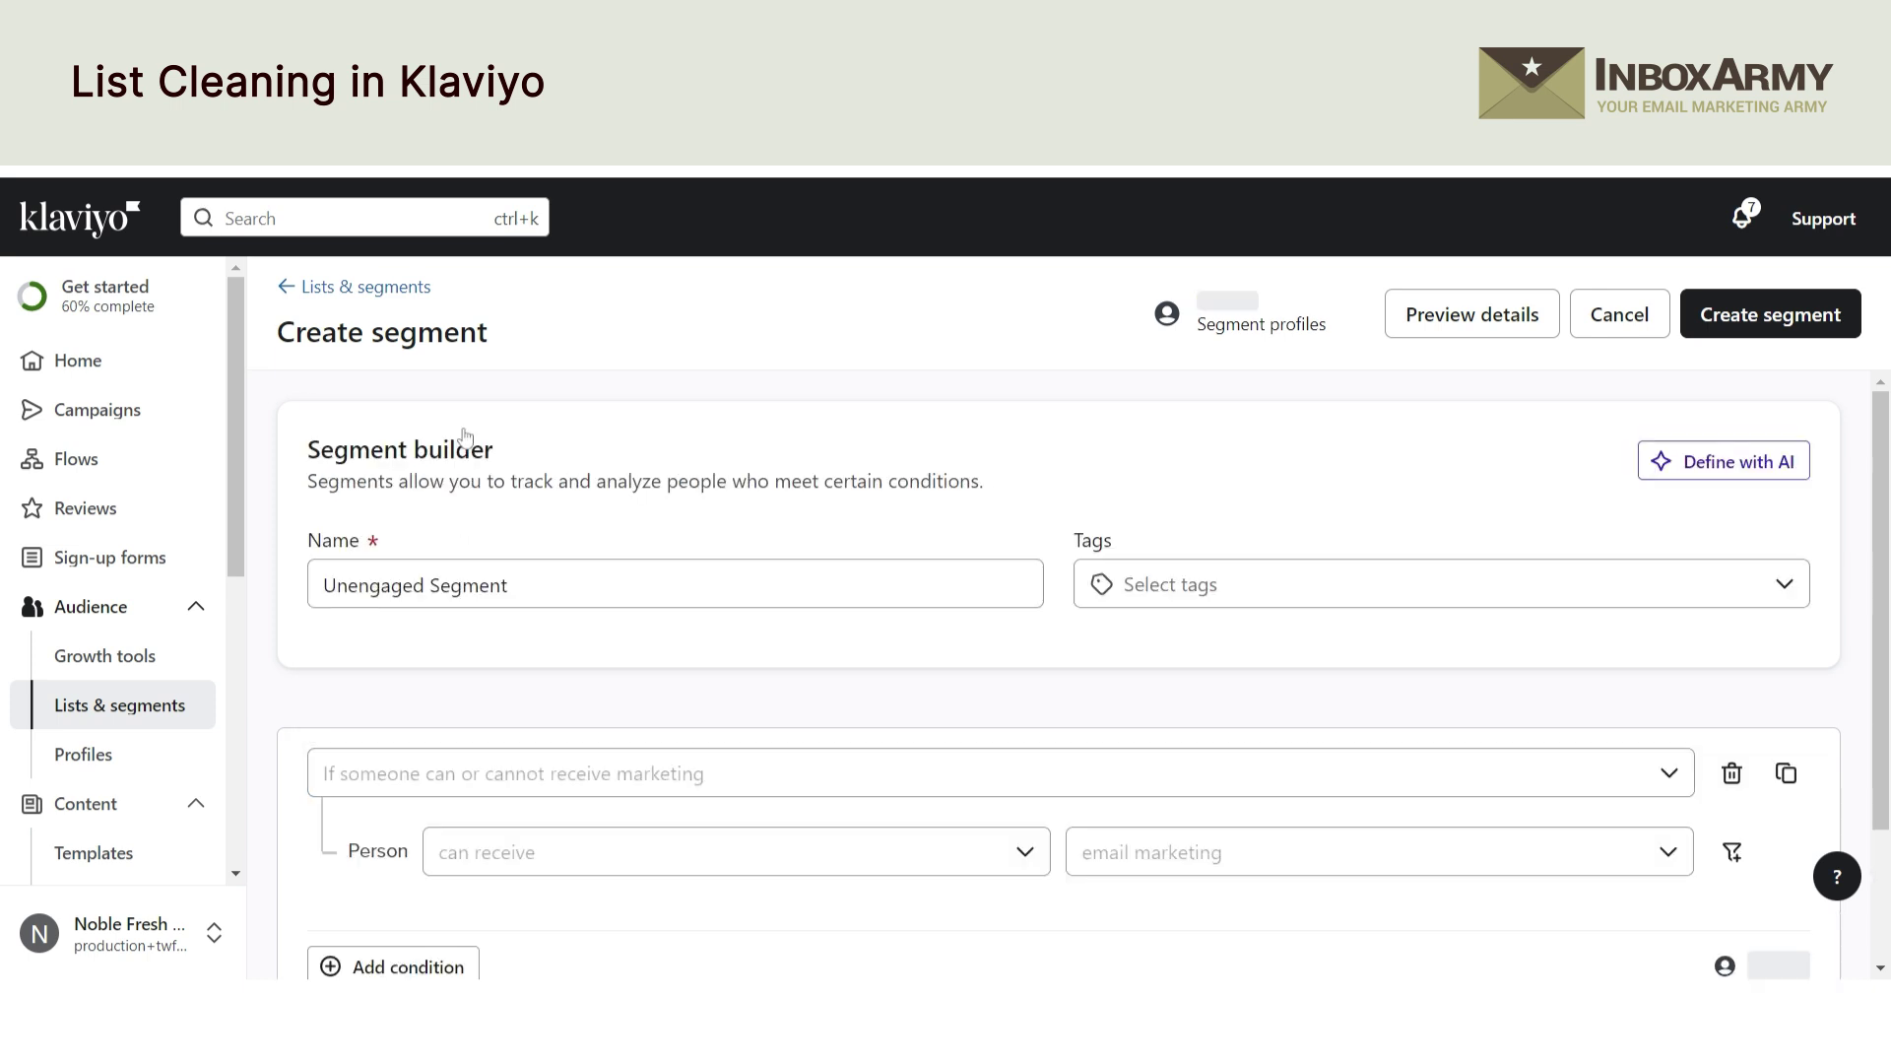
# Step: Add a second condition joined by AND, of the type "What someone has done (or not done)"
pyautogui.scroll(-2, 908, 764)
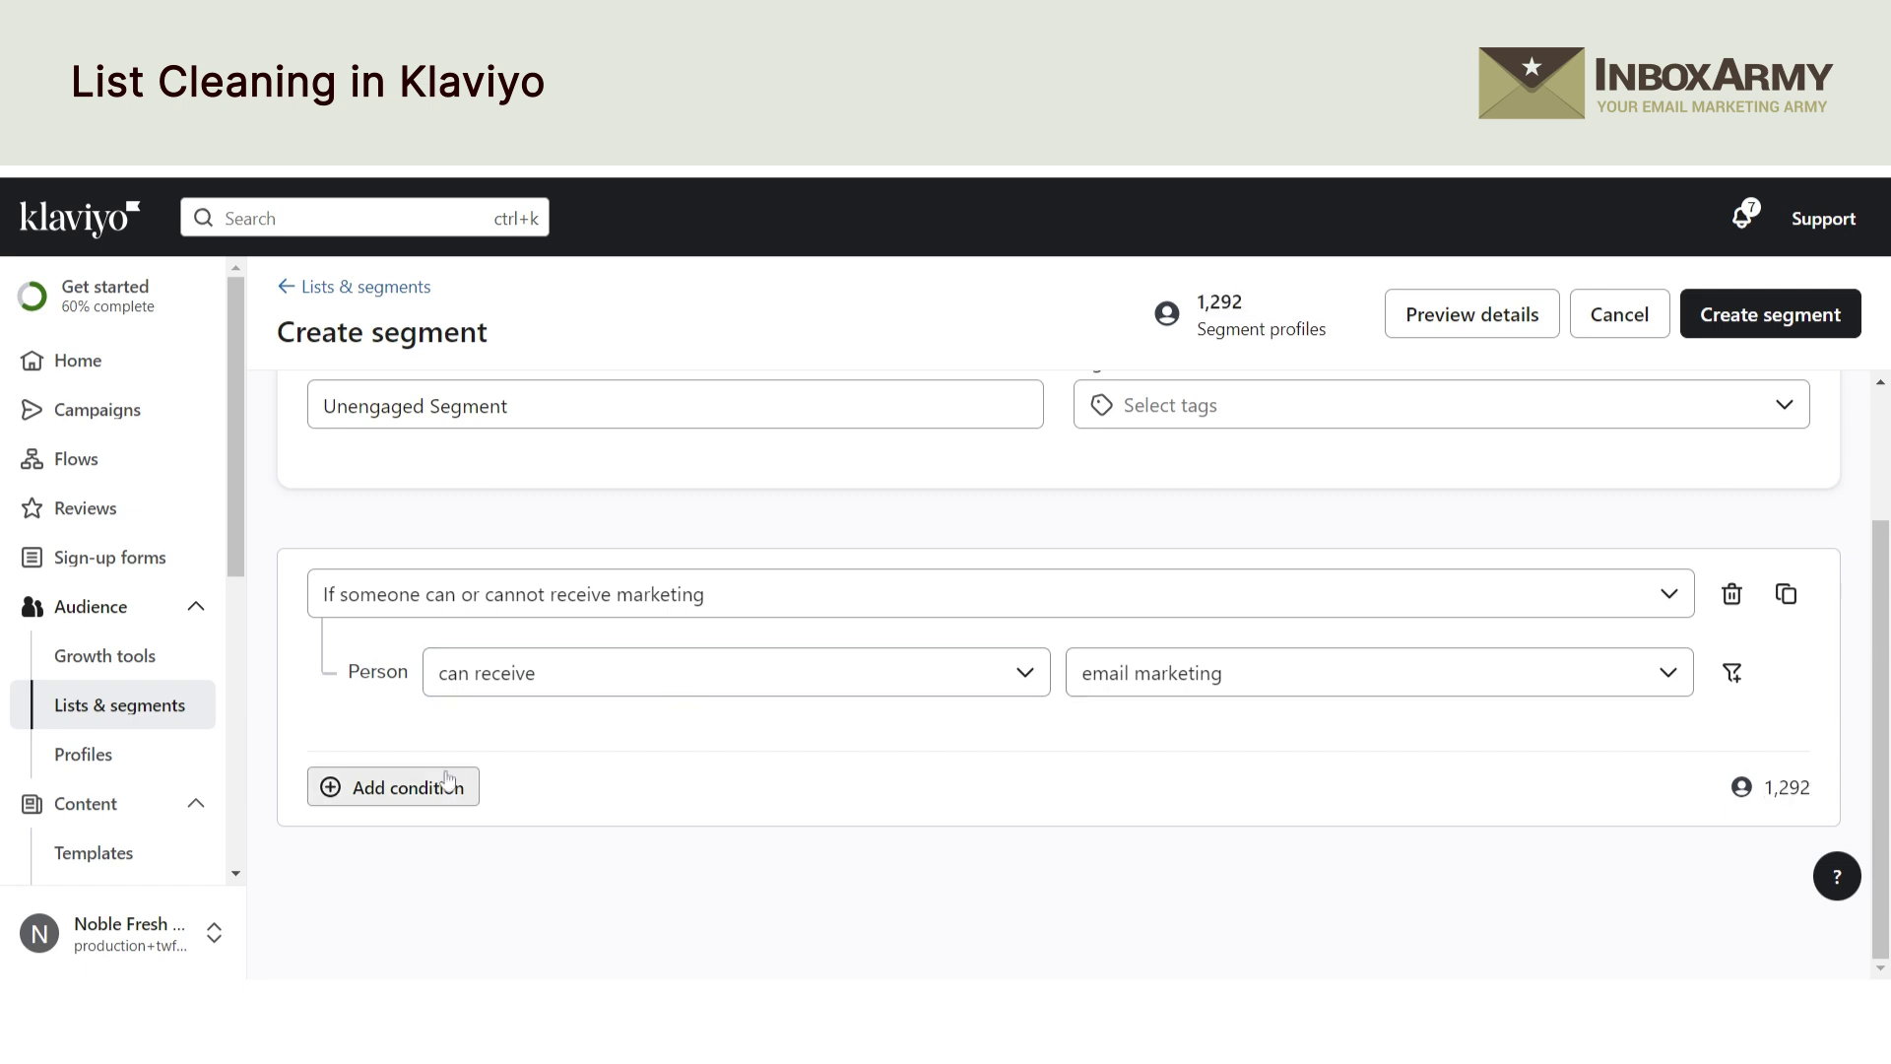
pyautogui.click(385, 788)
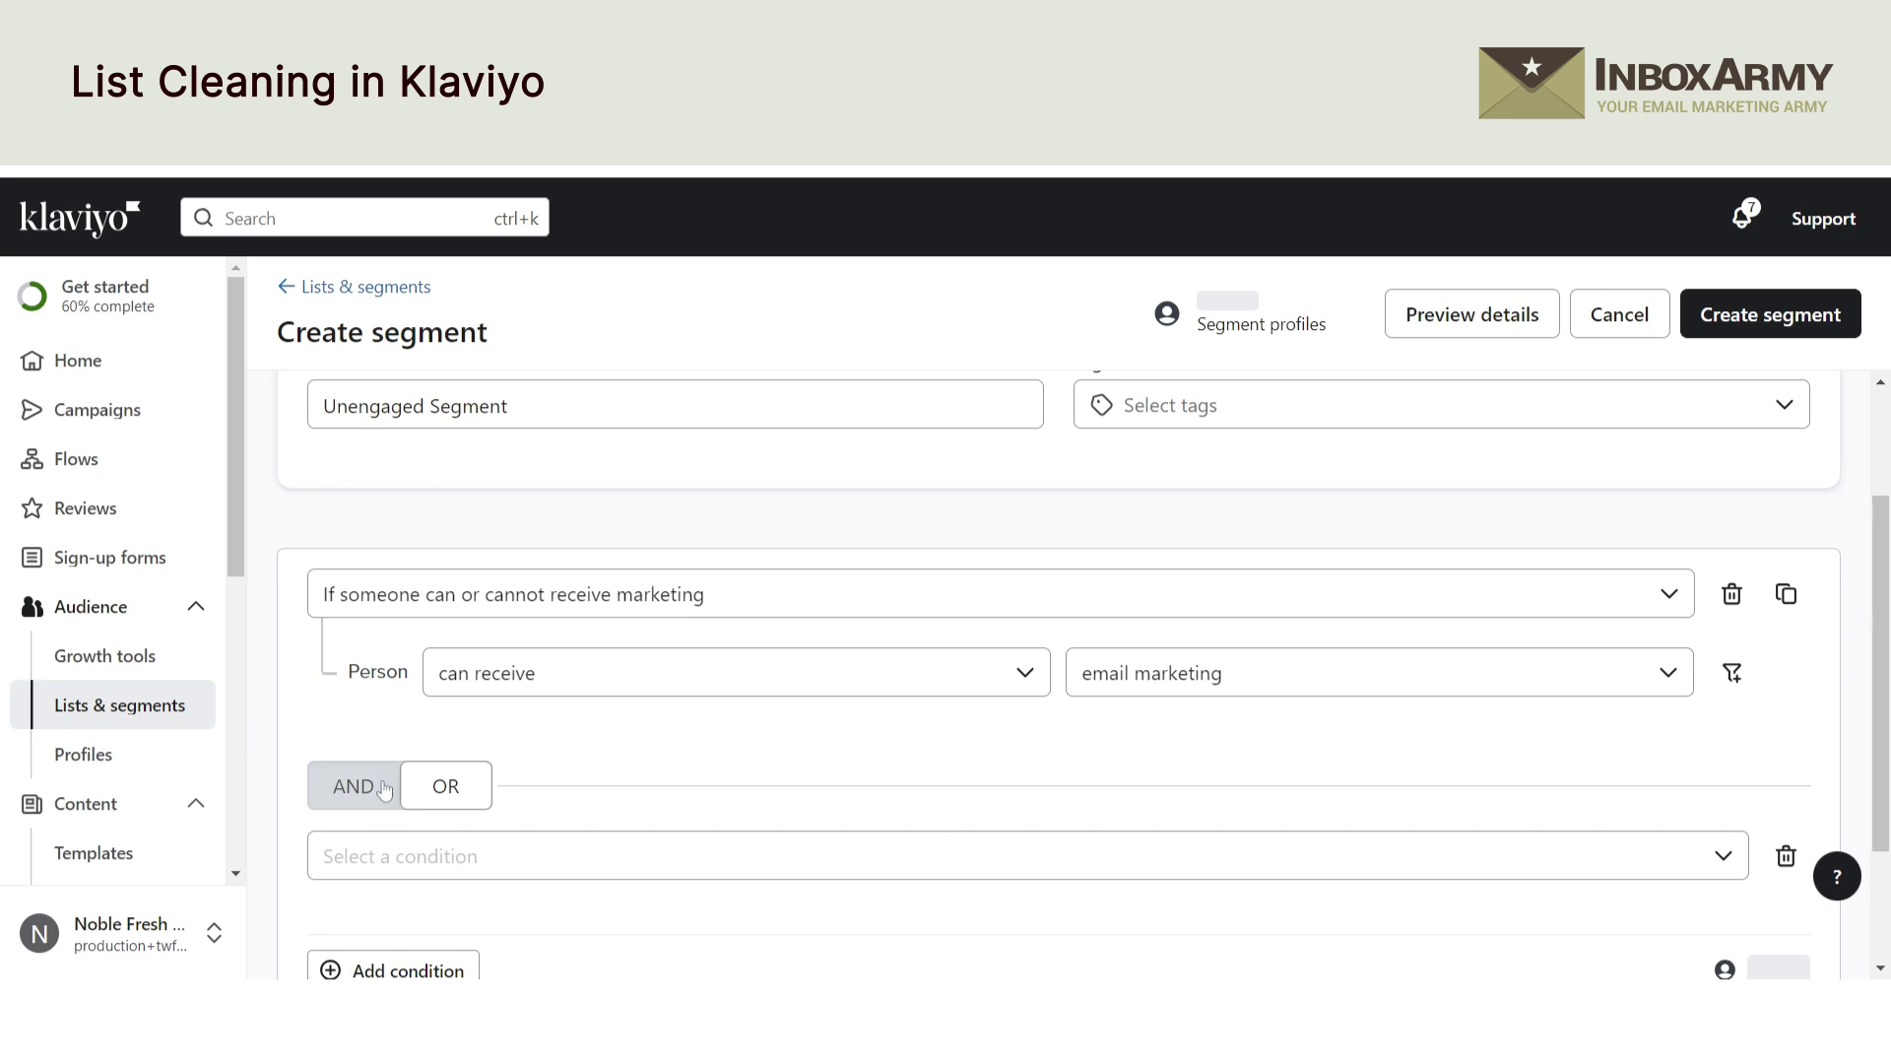
pyautogui.scroll(-2, 429, 651)
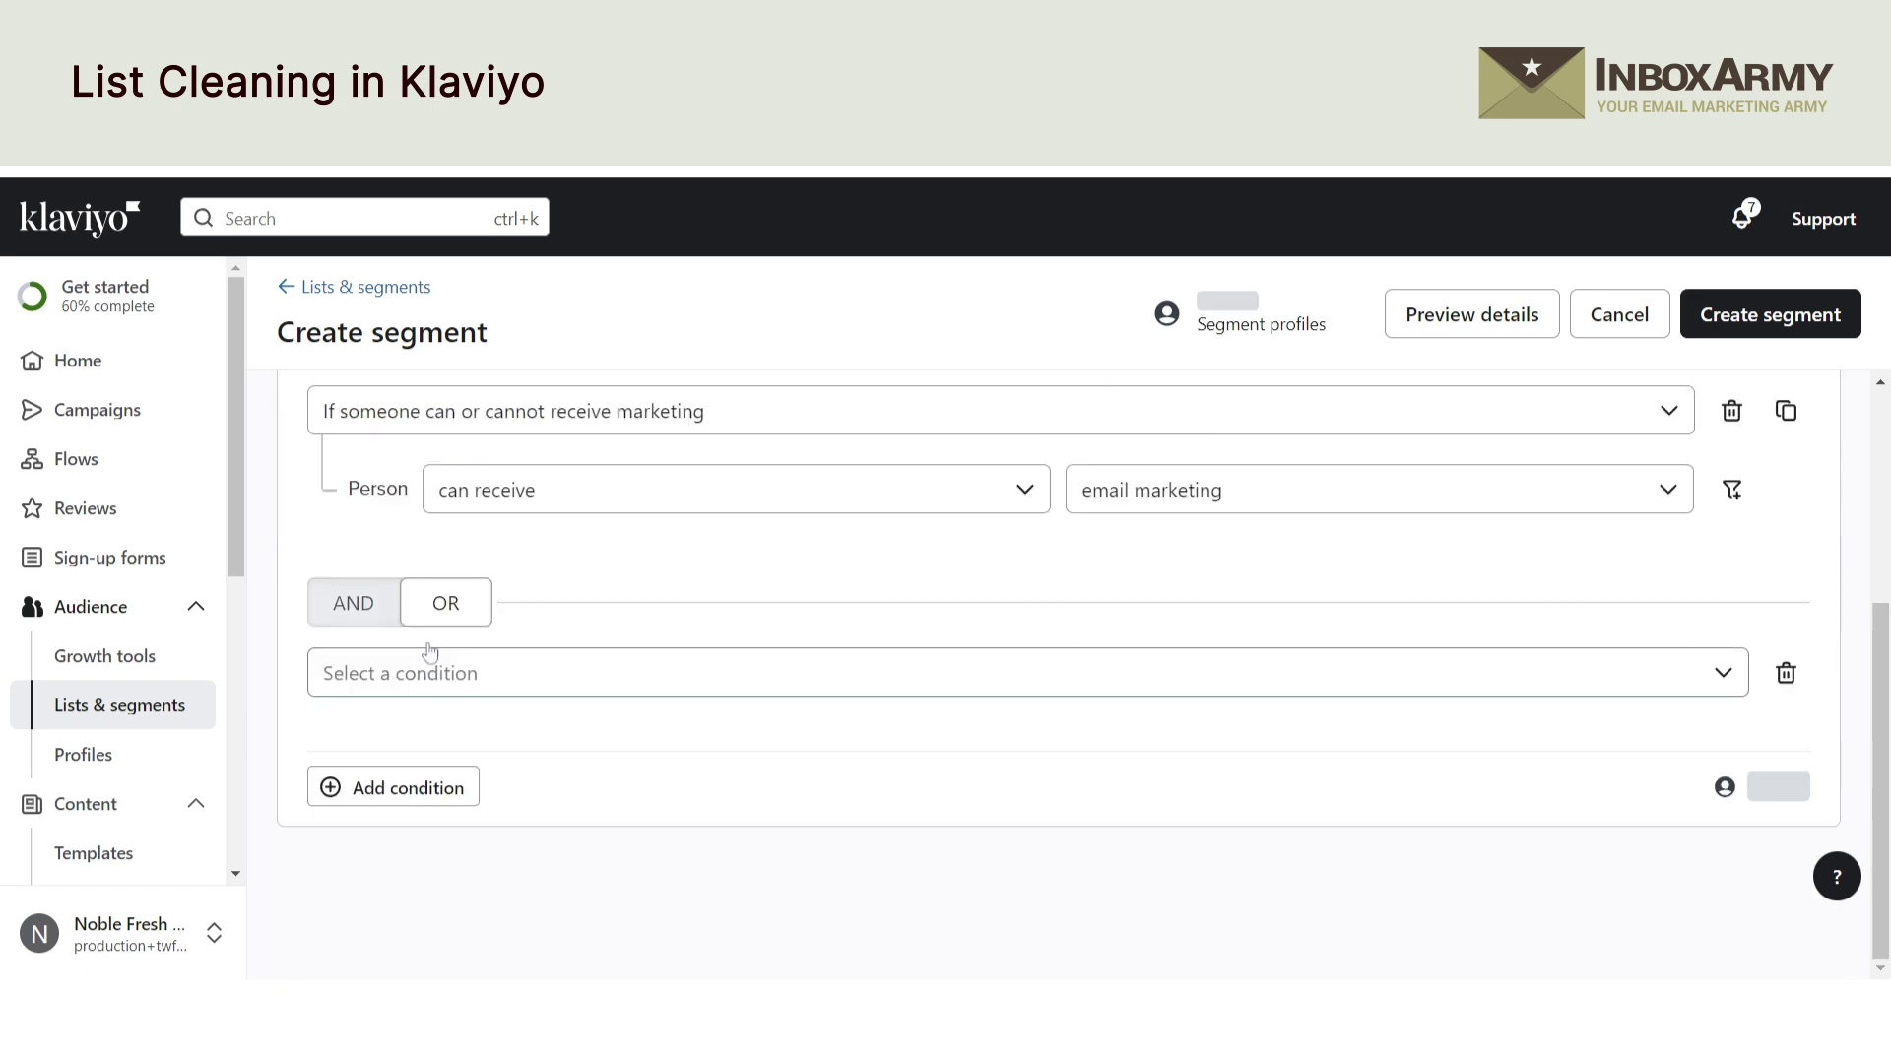
pyautogui.click(343, 603)
pyautogui.scroll(-1, 667, 711)
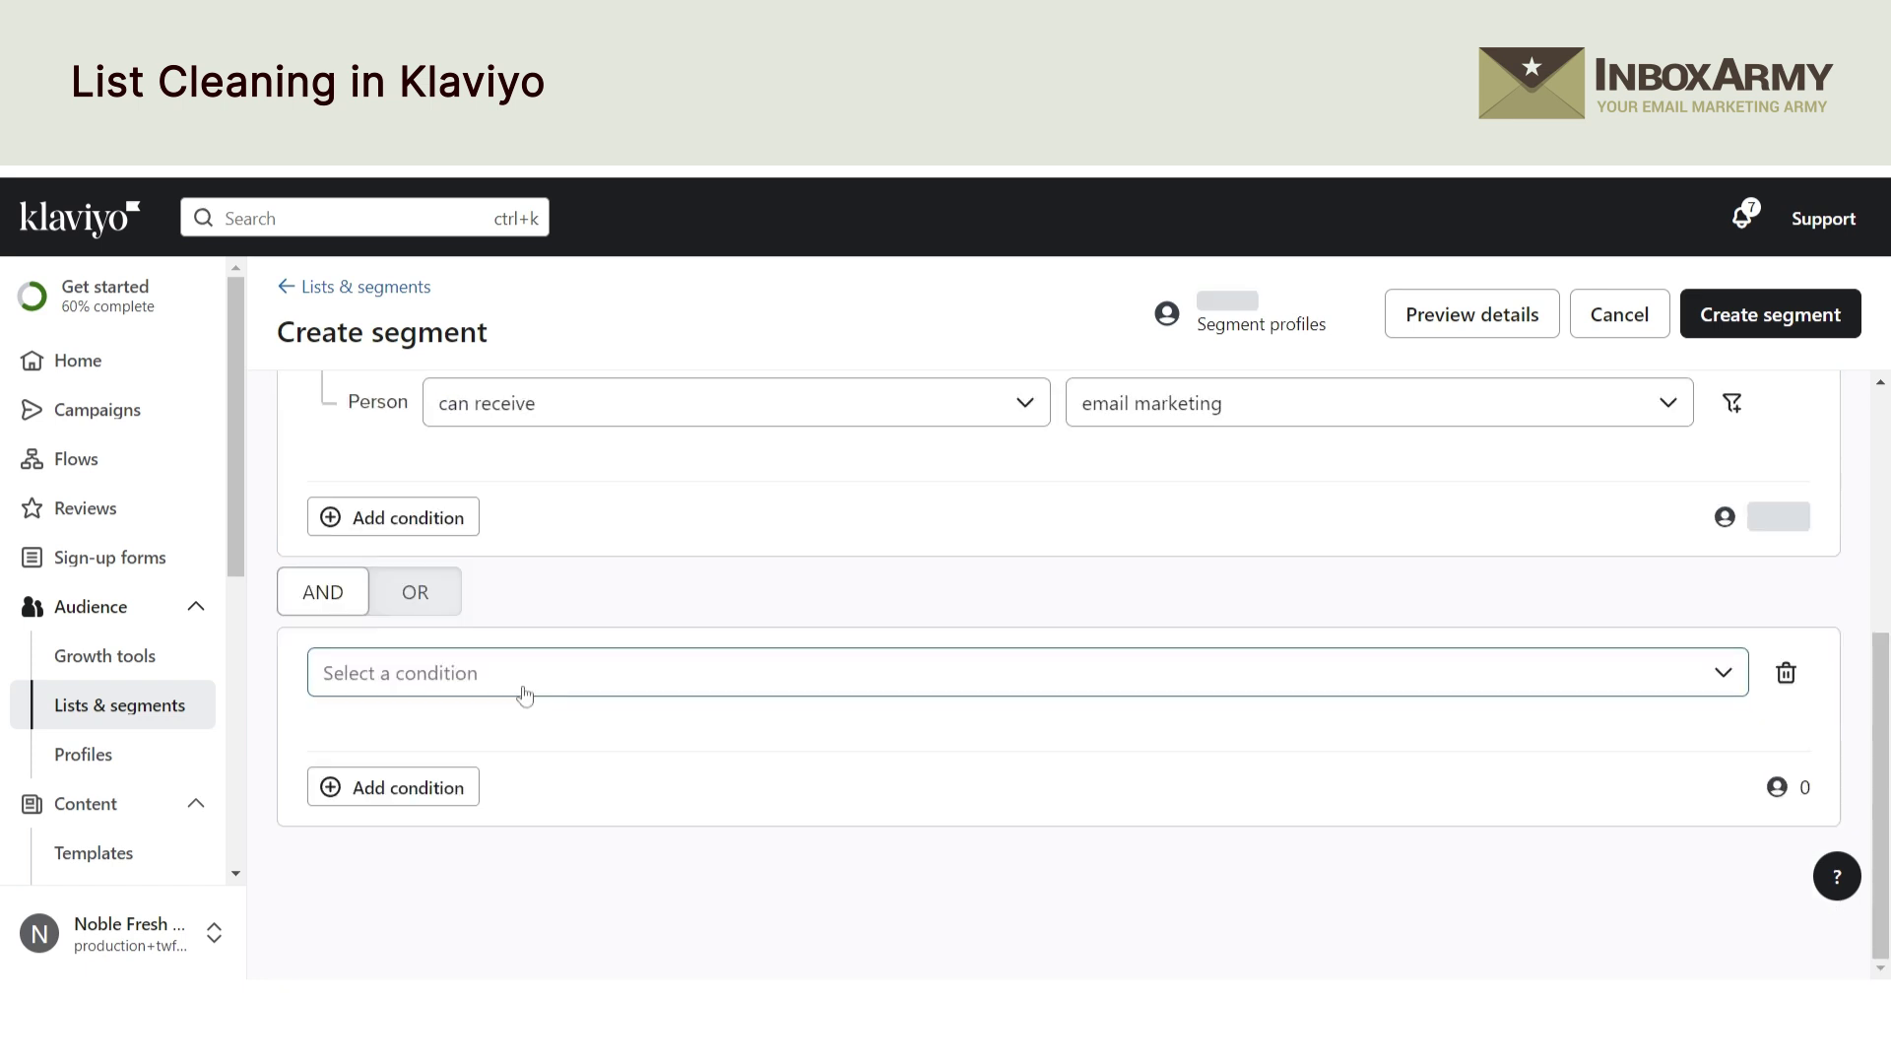
pyautogui.click(524, 684)
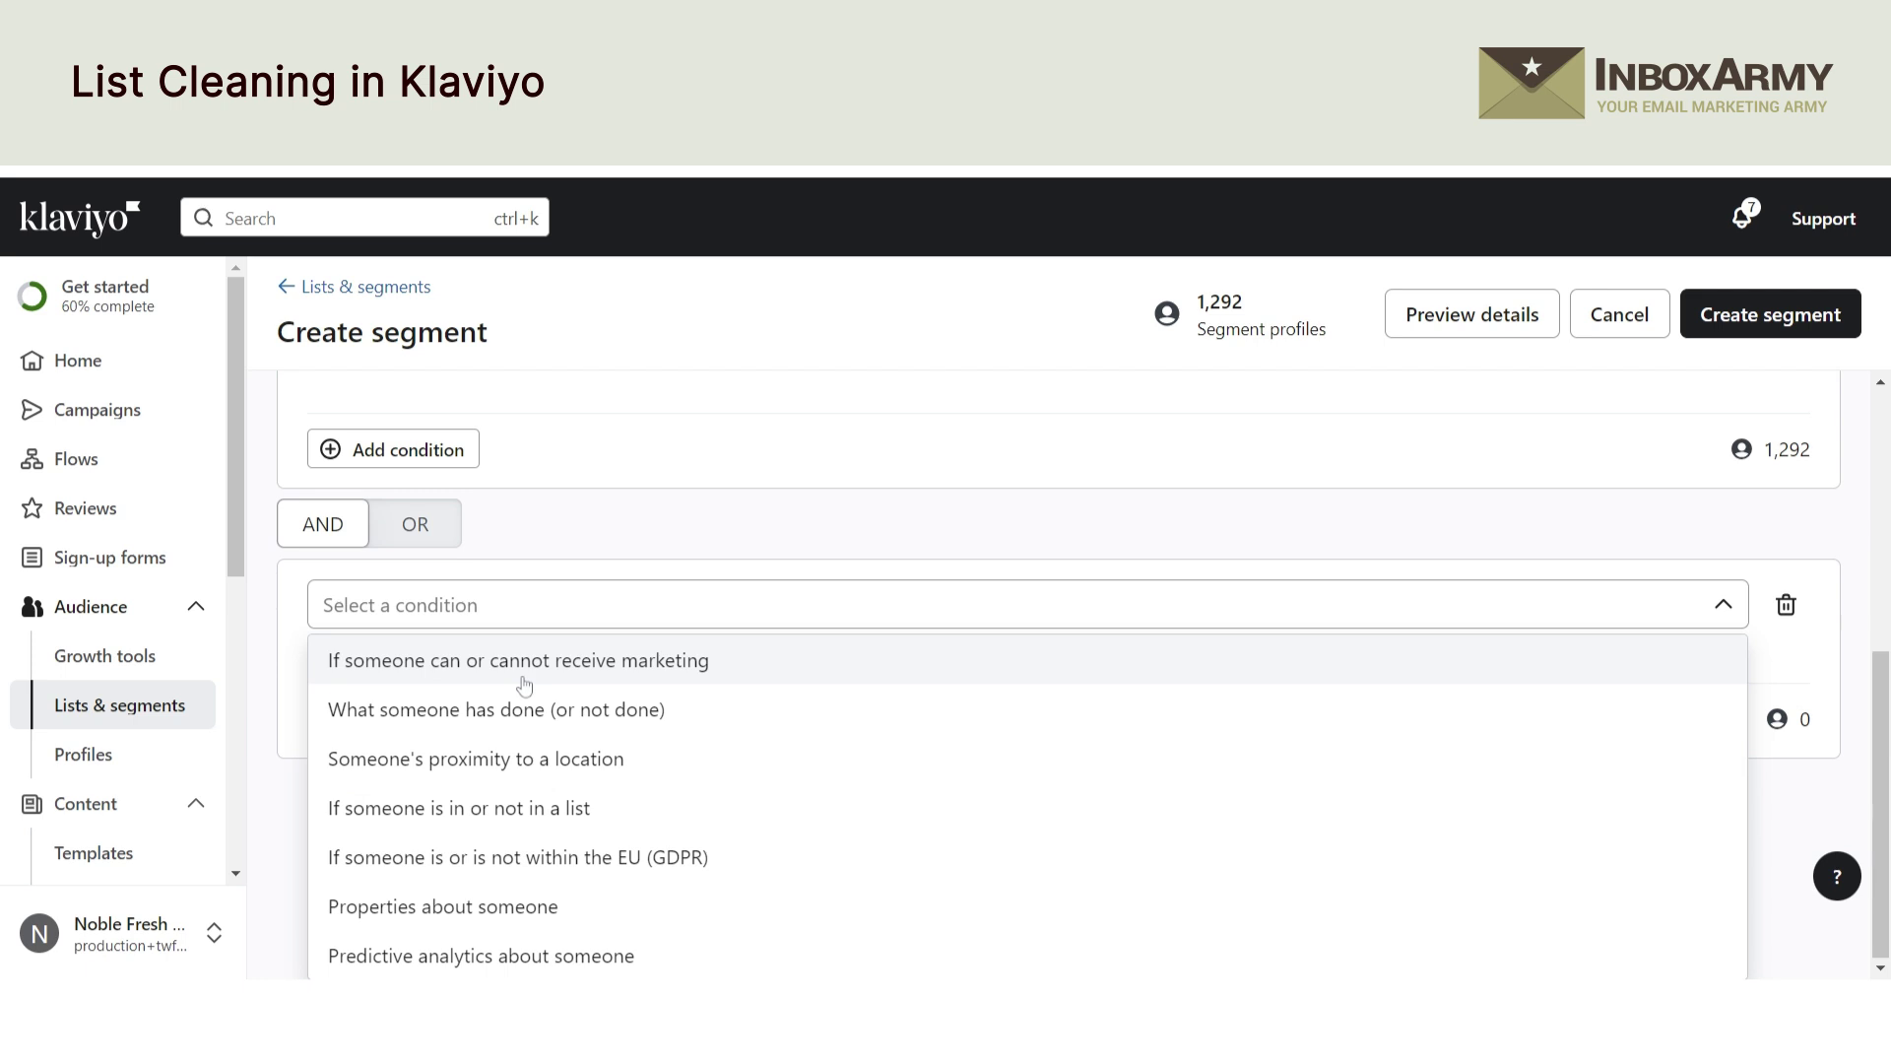
pyautogui.click(600, 712)
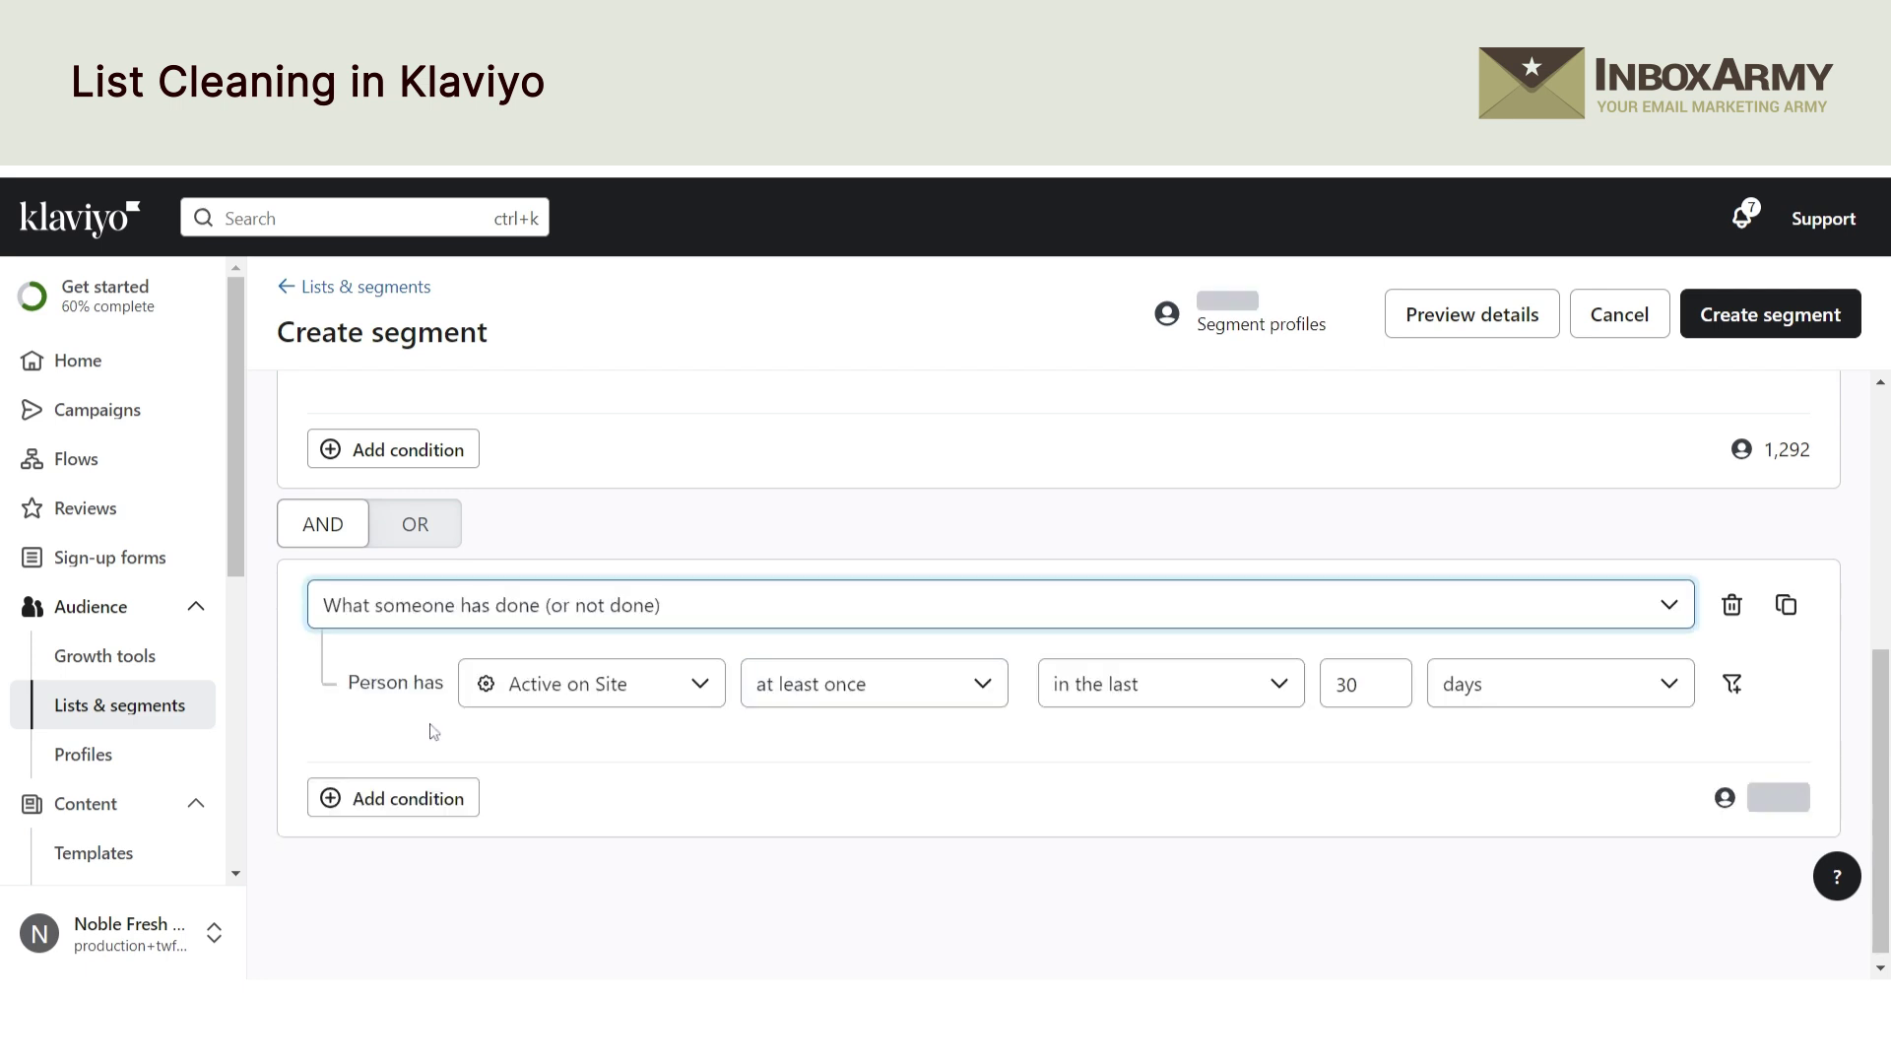
# Step: Choose Received Email as the activity in the second condition
pyautogui.click(591, 689)
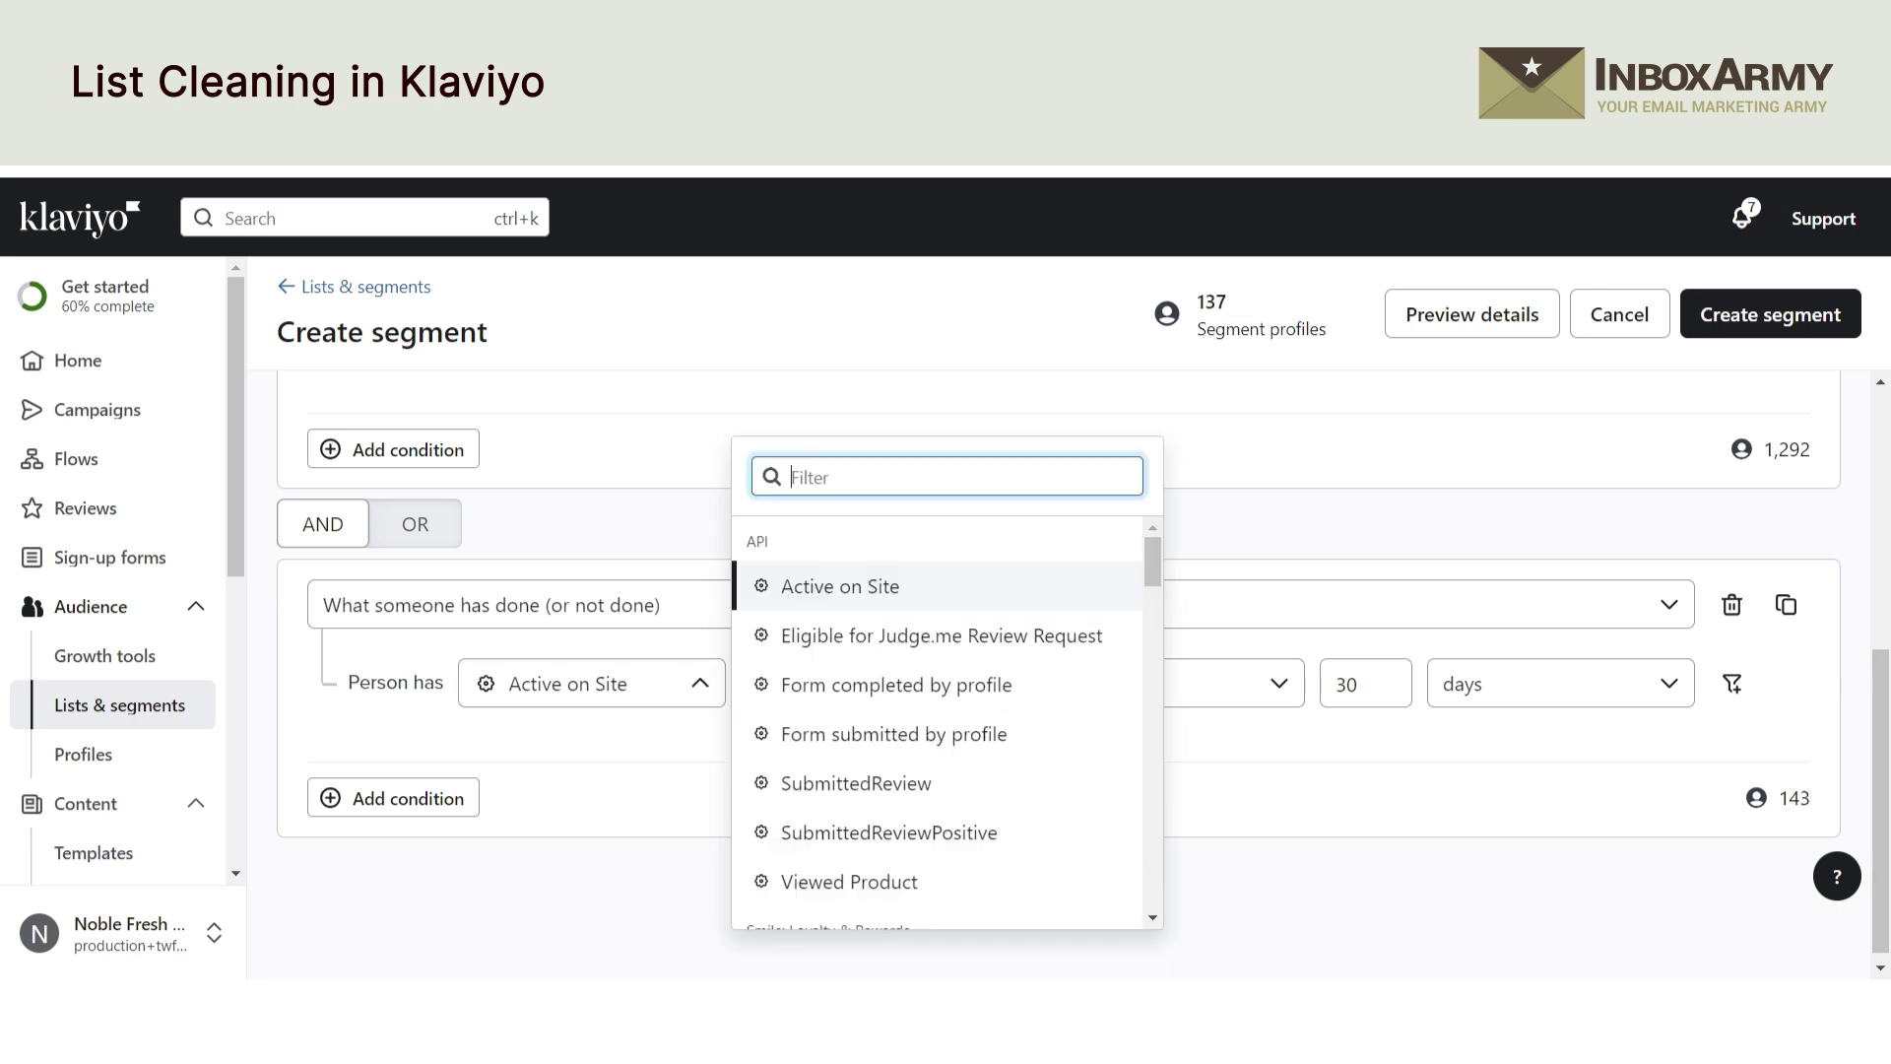
pyautogui.write('re')
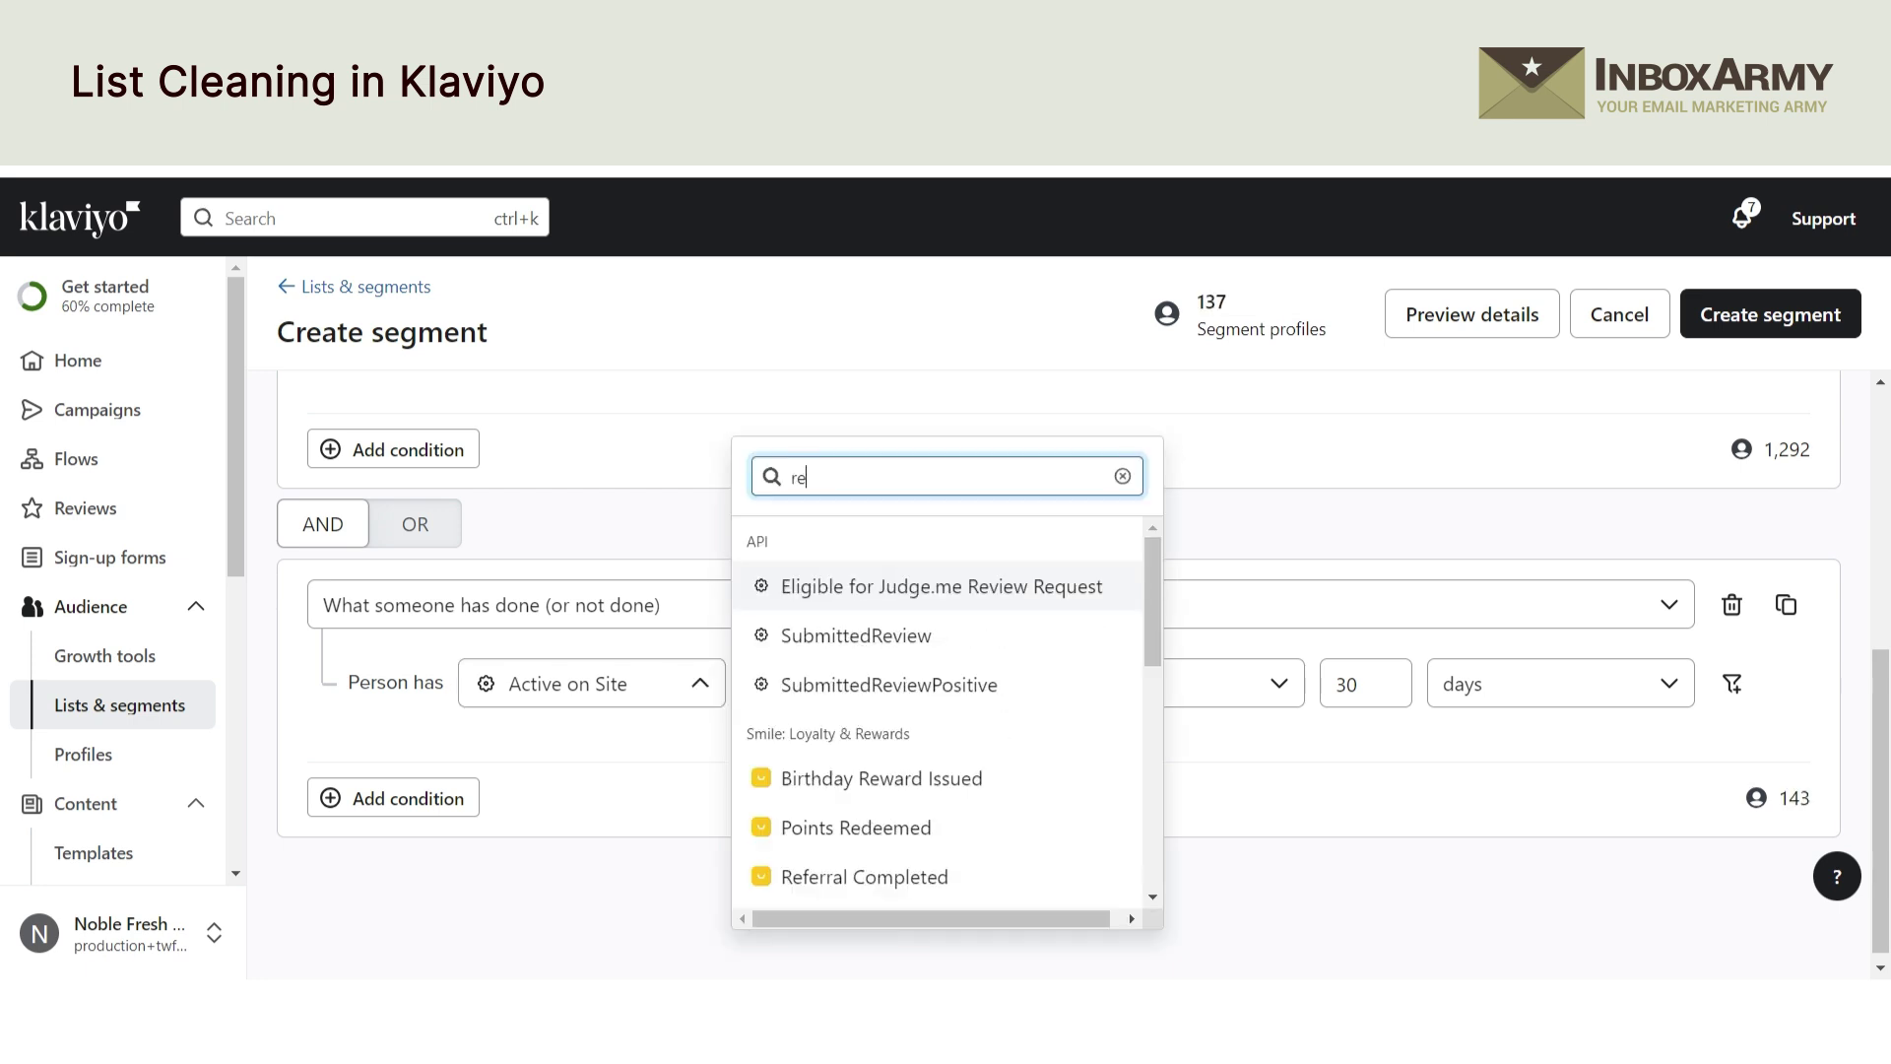
pyautogui.write('c')
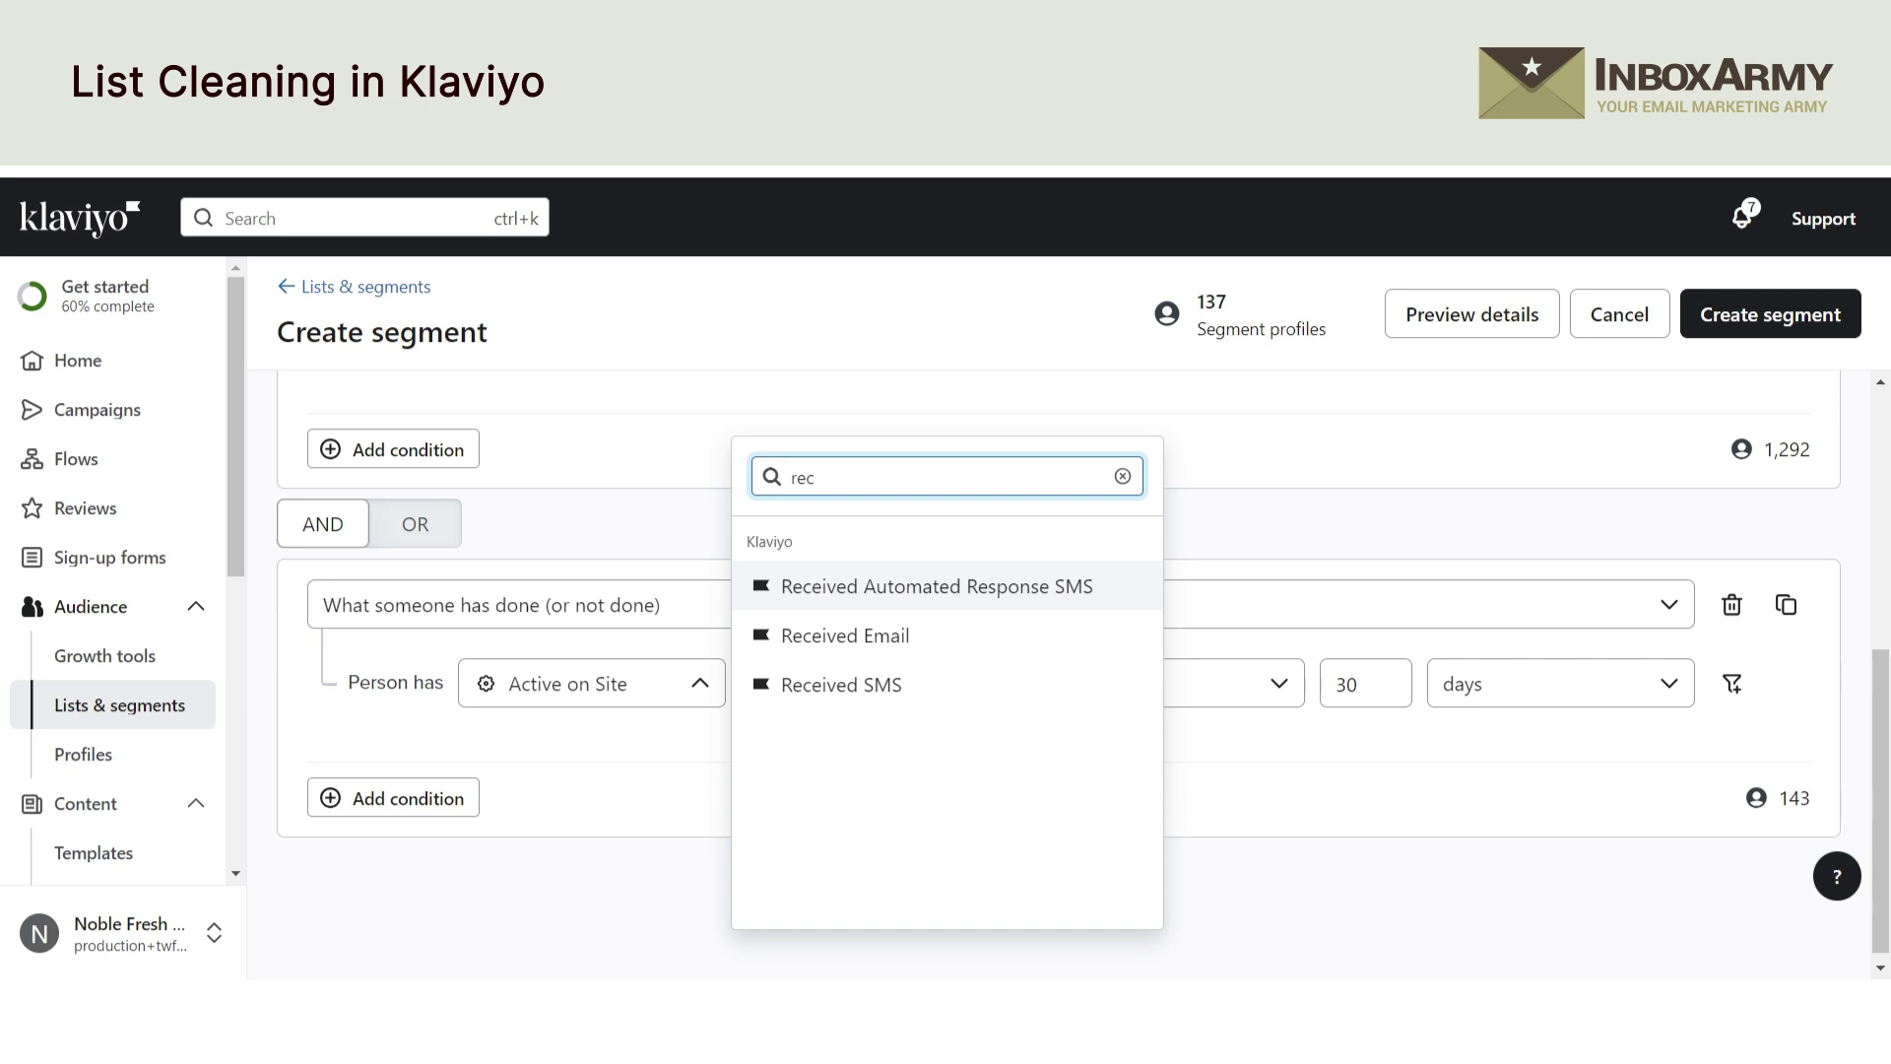
pyautogui.click(855, 640)
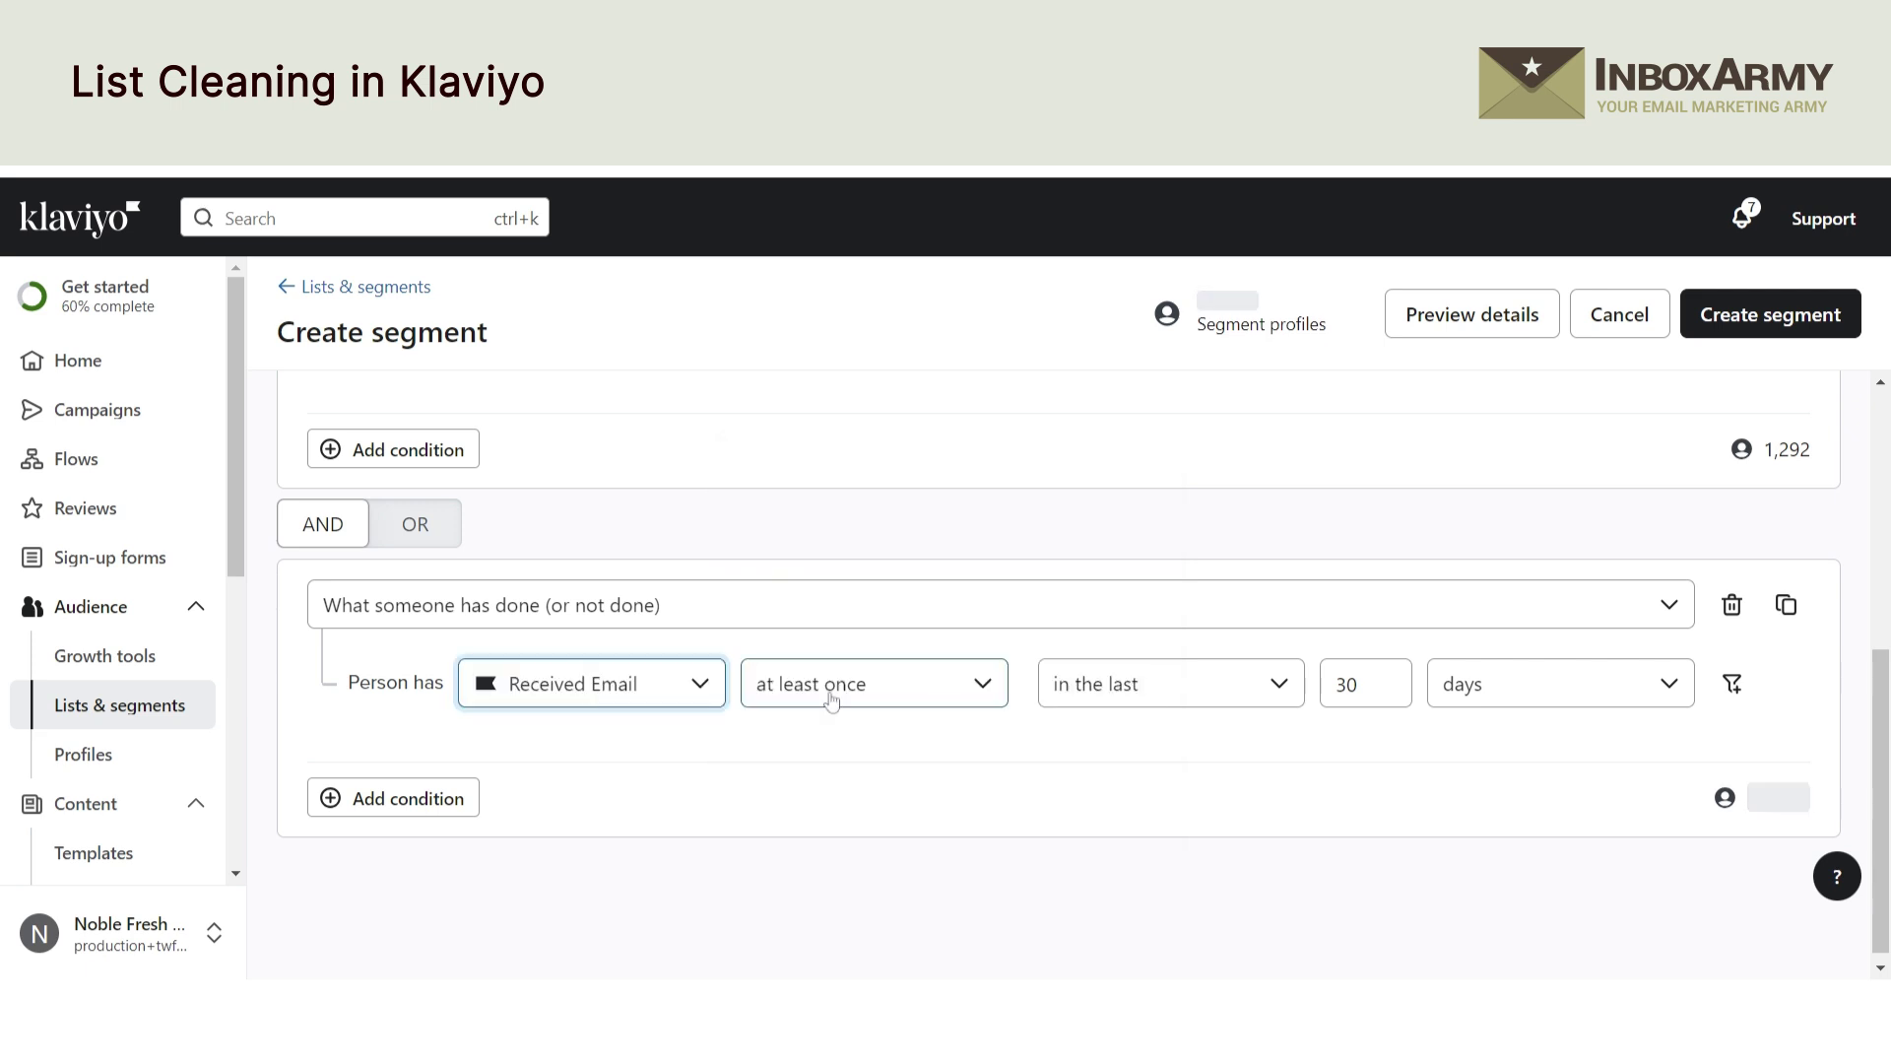
# Step: Set the Received Email condition's time window to the last 180 days
pyautogui.click(1379, 683)
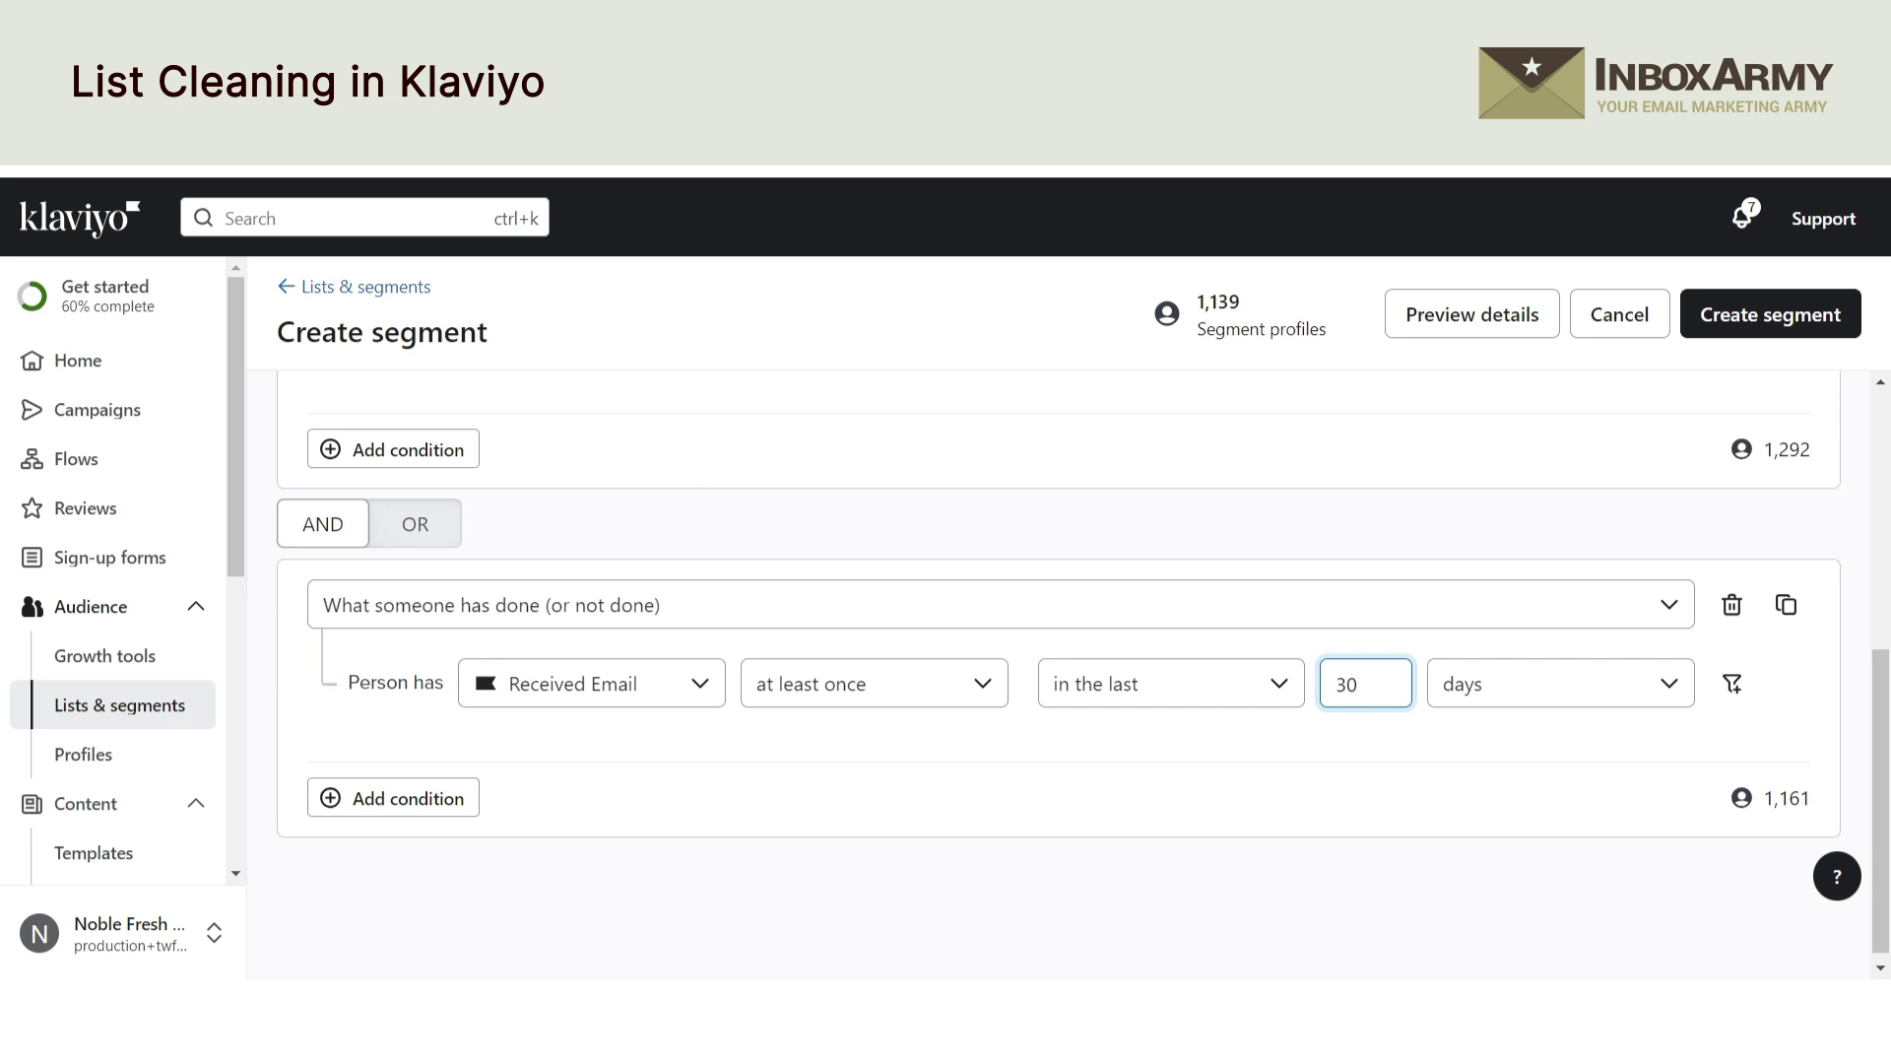
pyautogui.press('BackSpace')
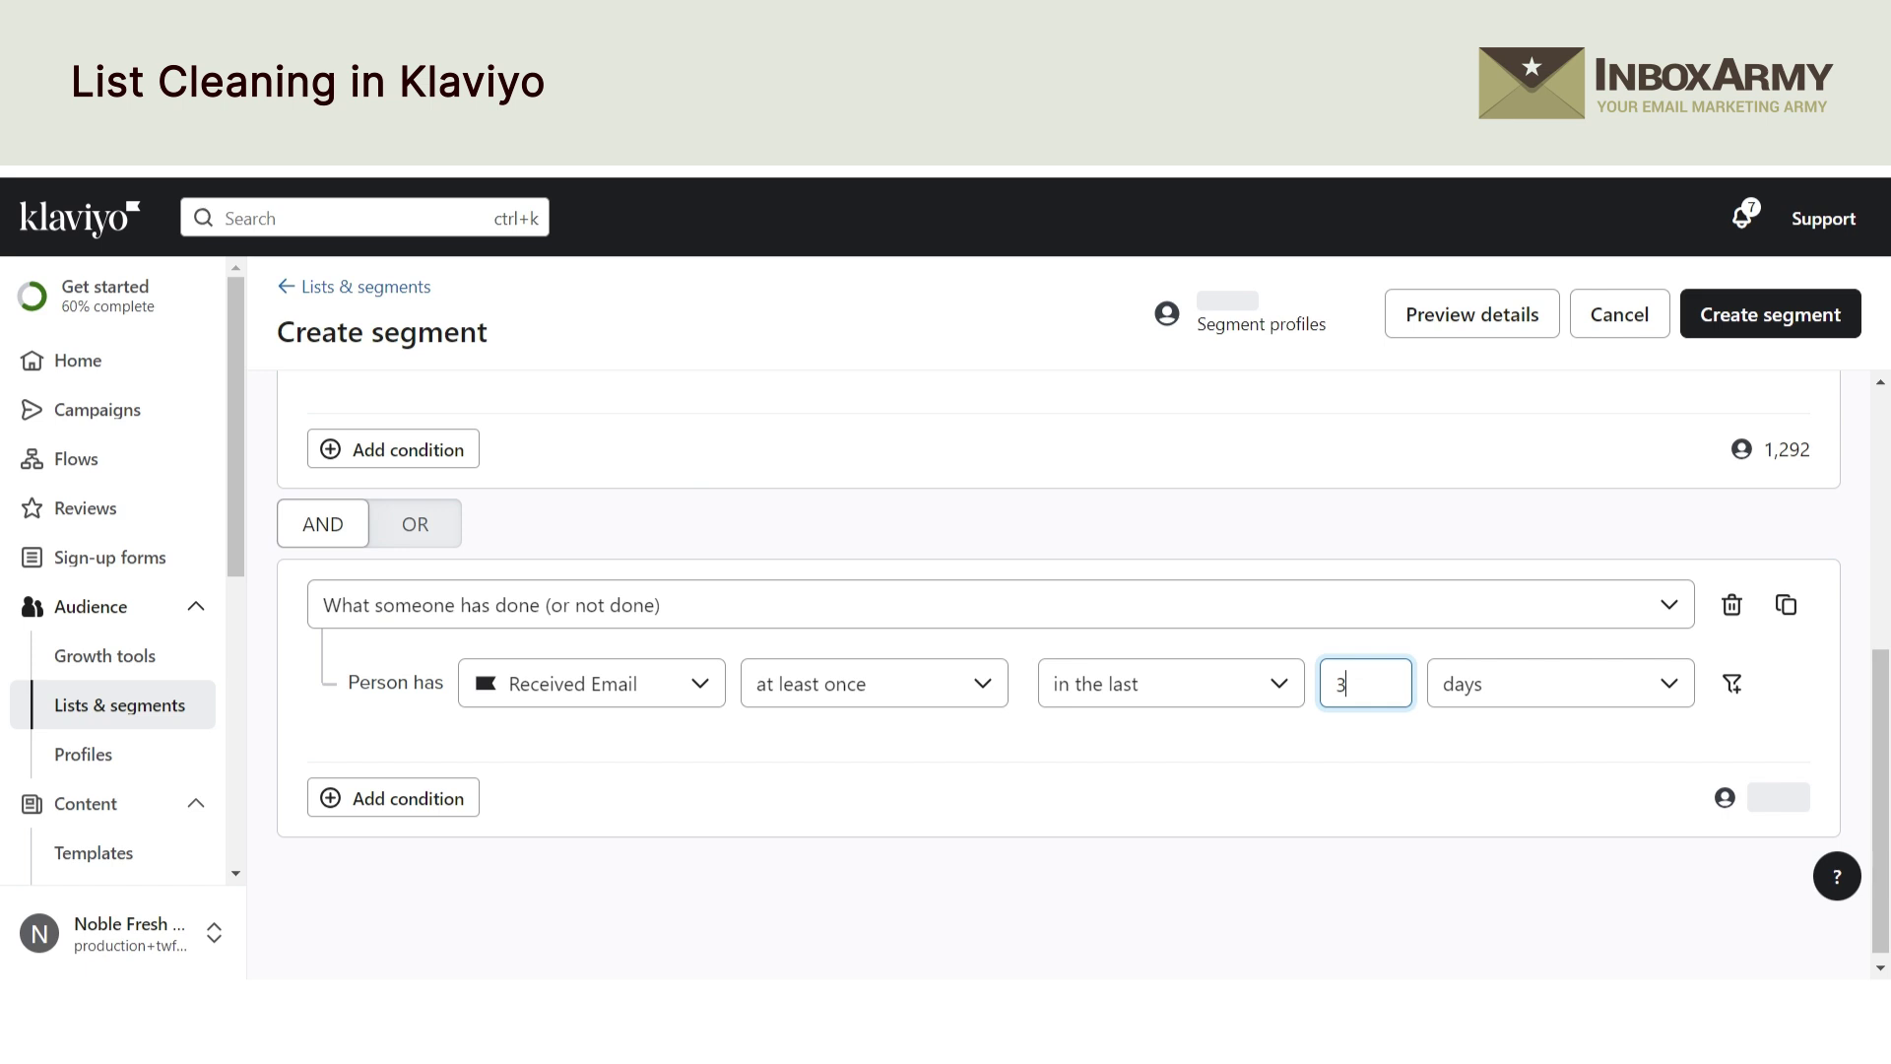
pyautogui.press('BackSpace')
pyautogui.write('18')
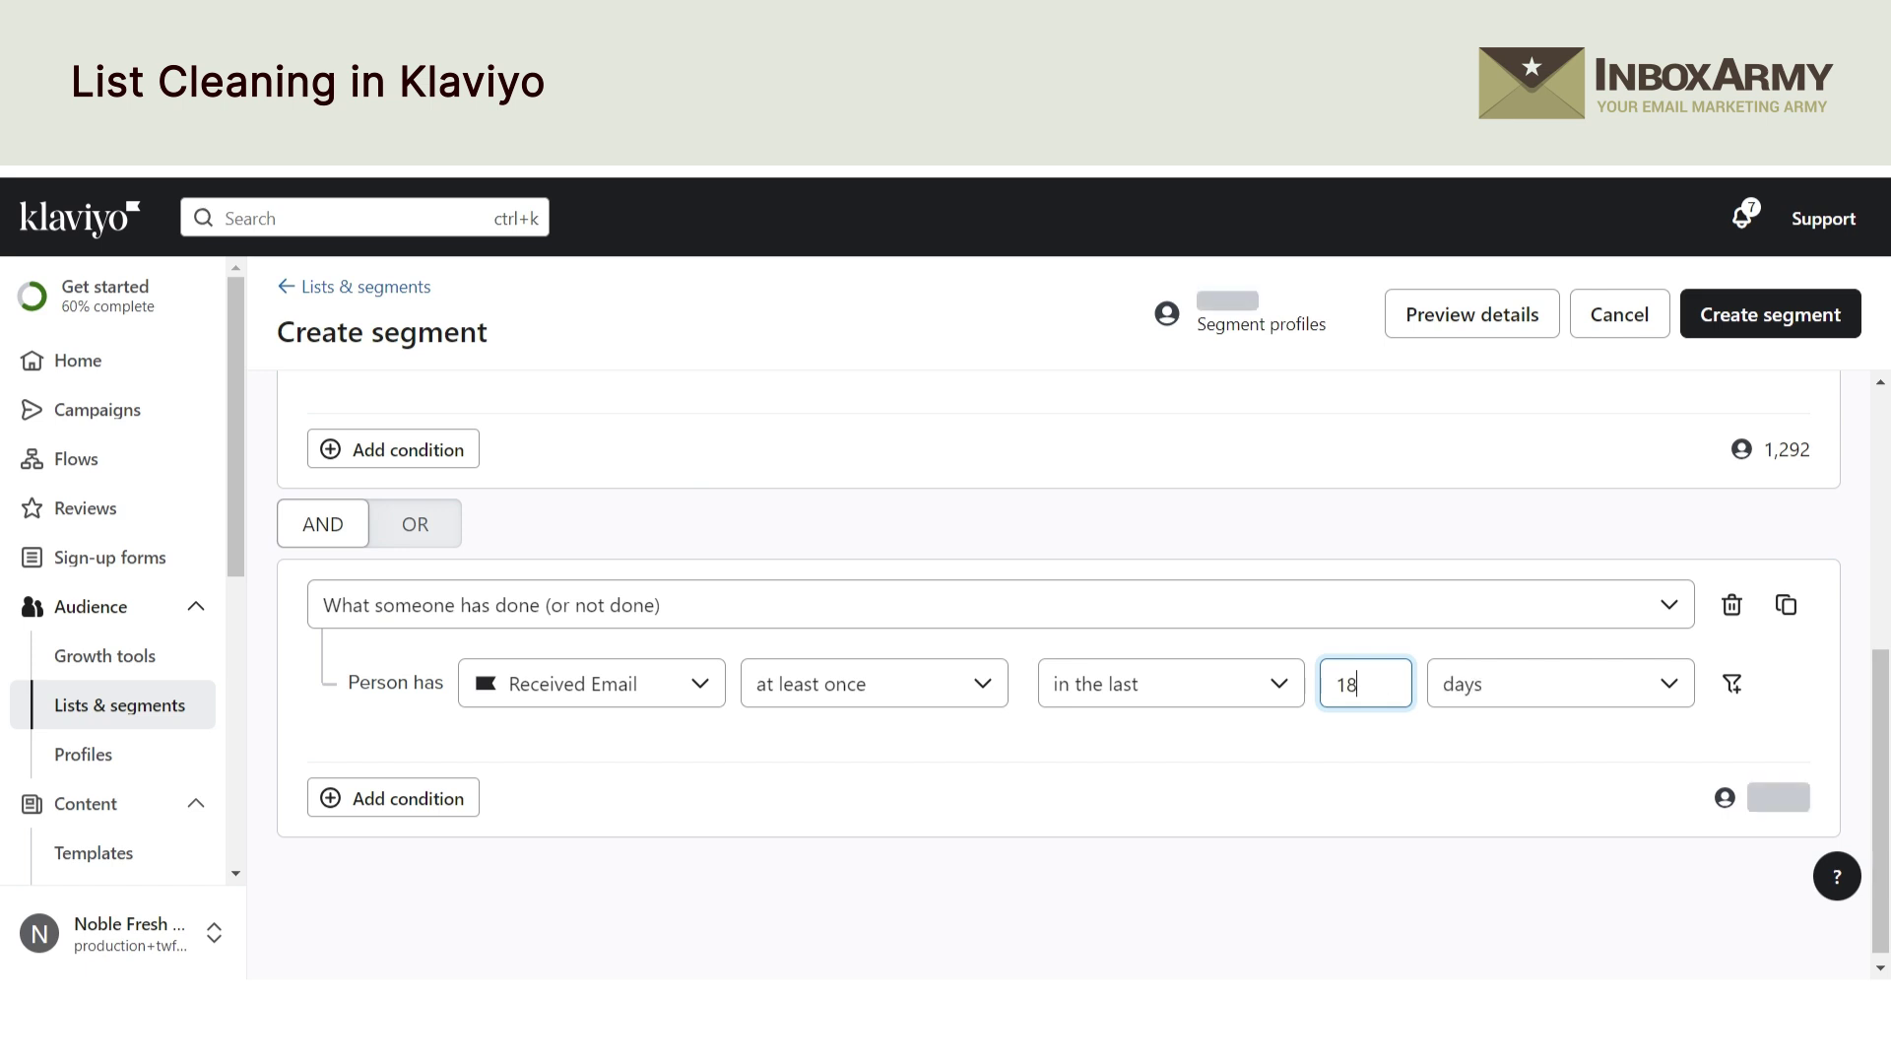
pyautogui.write('0')
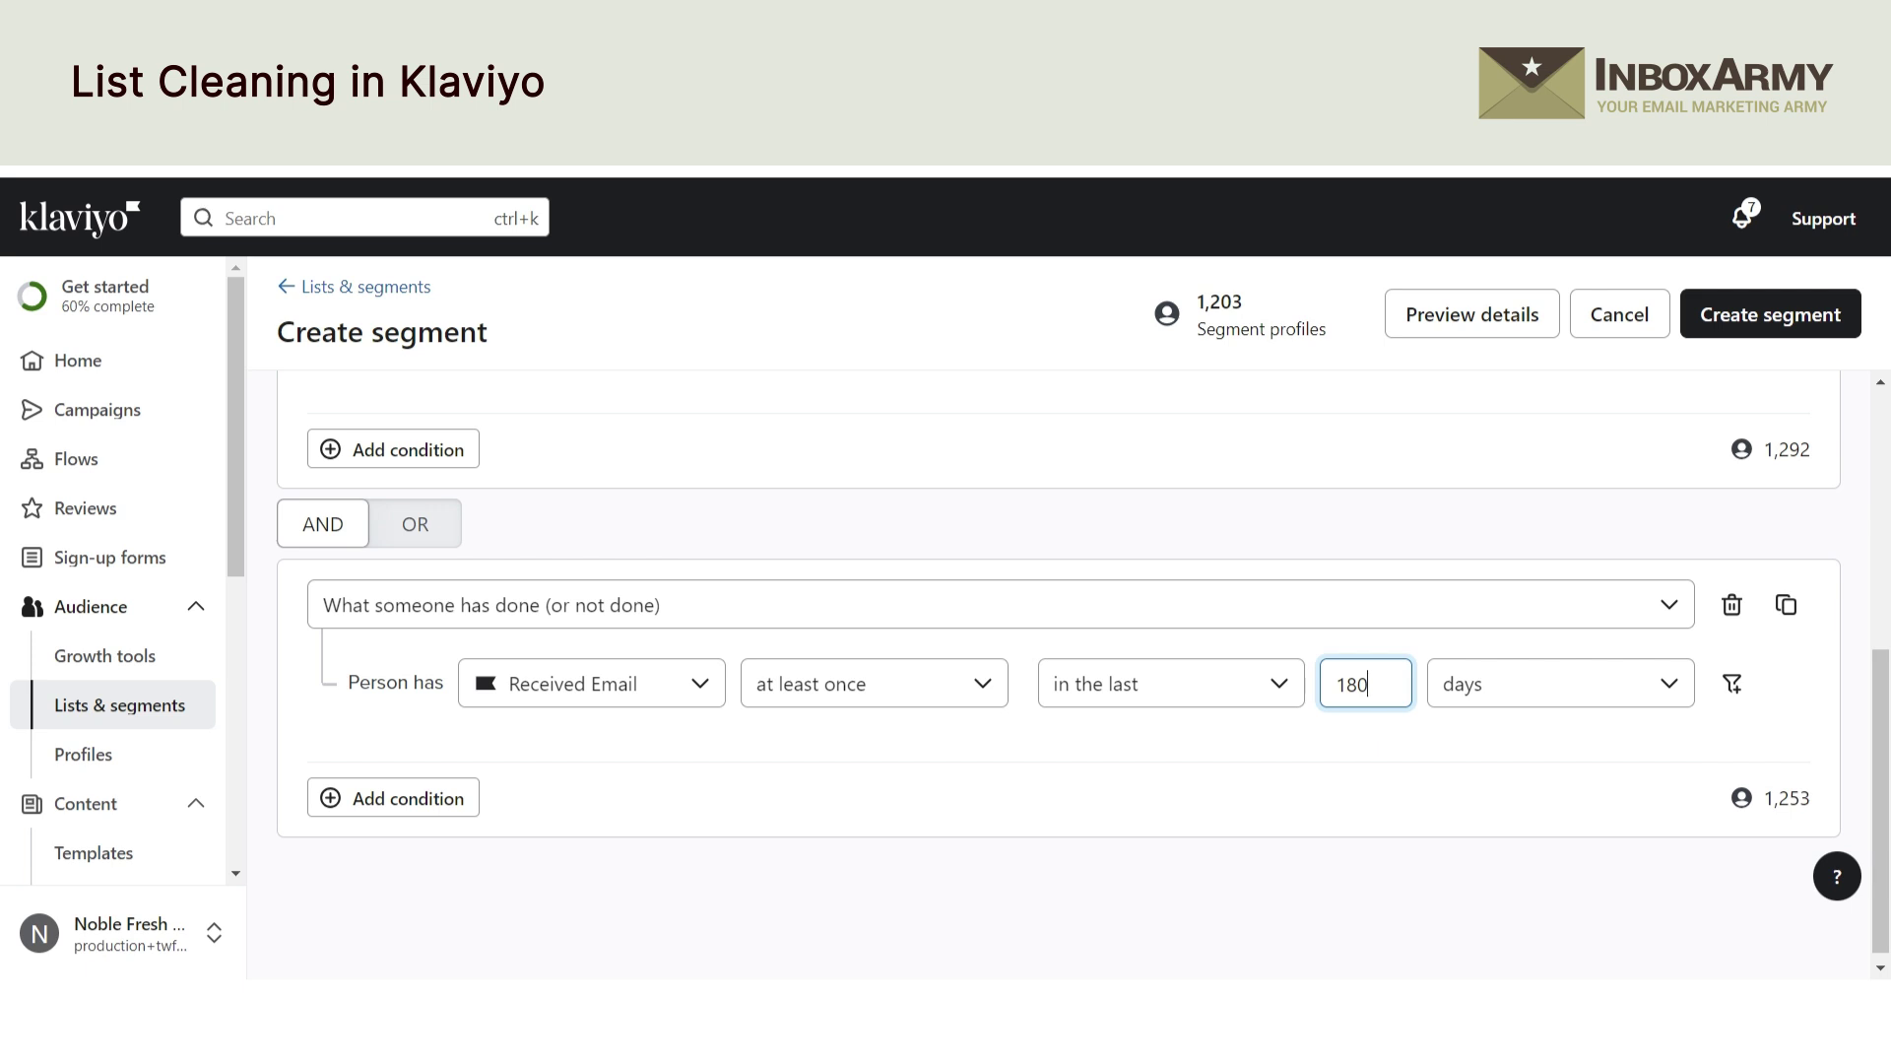
# Step: Add a third condition joined by AND below Received Email, of the type "What someone has done (or not done)"
pyautogui.click(440, 806)
pyautogui.click(439, 805)
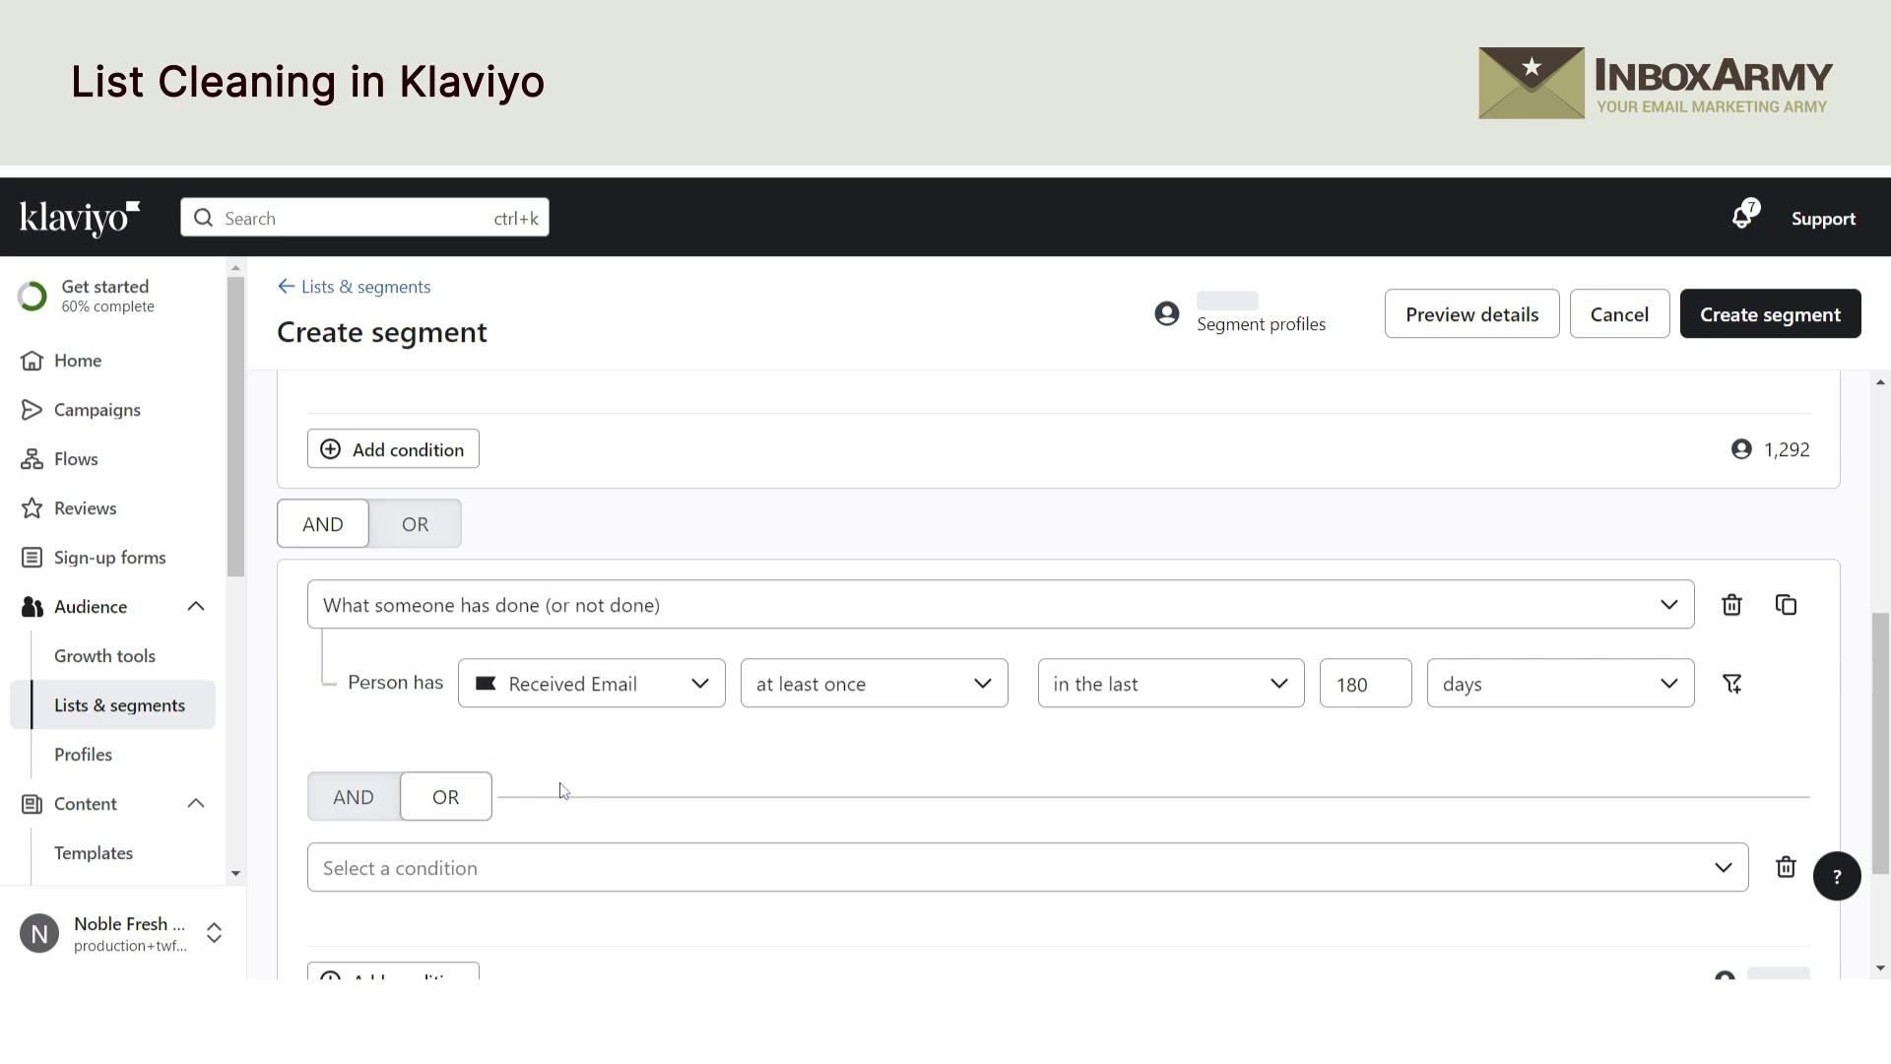
pyautogui.click(363, 800)
pyautogui.scroll(-3, 644, 785)
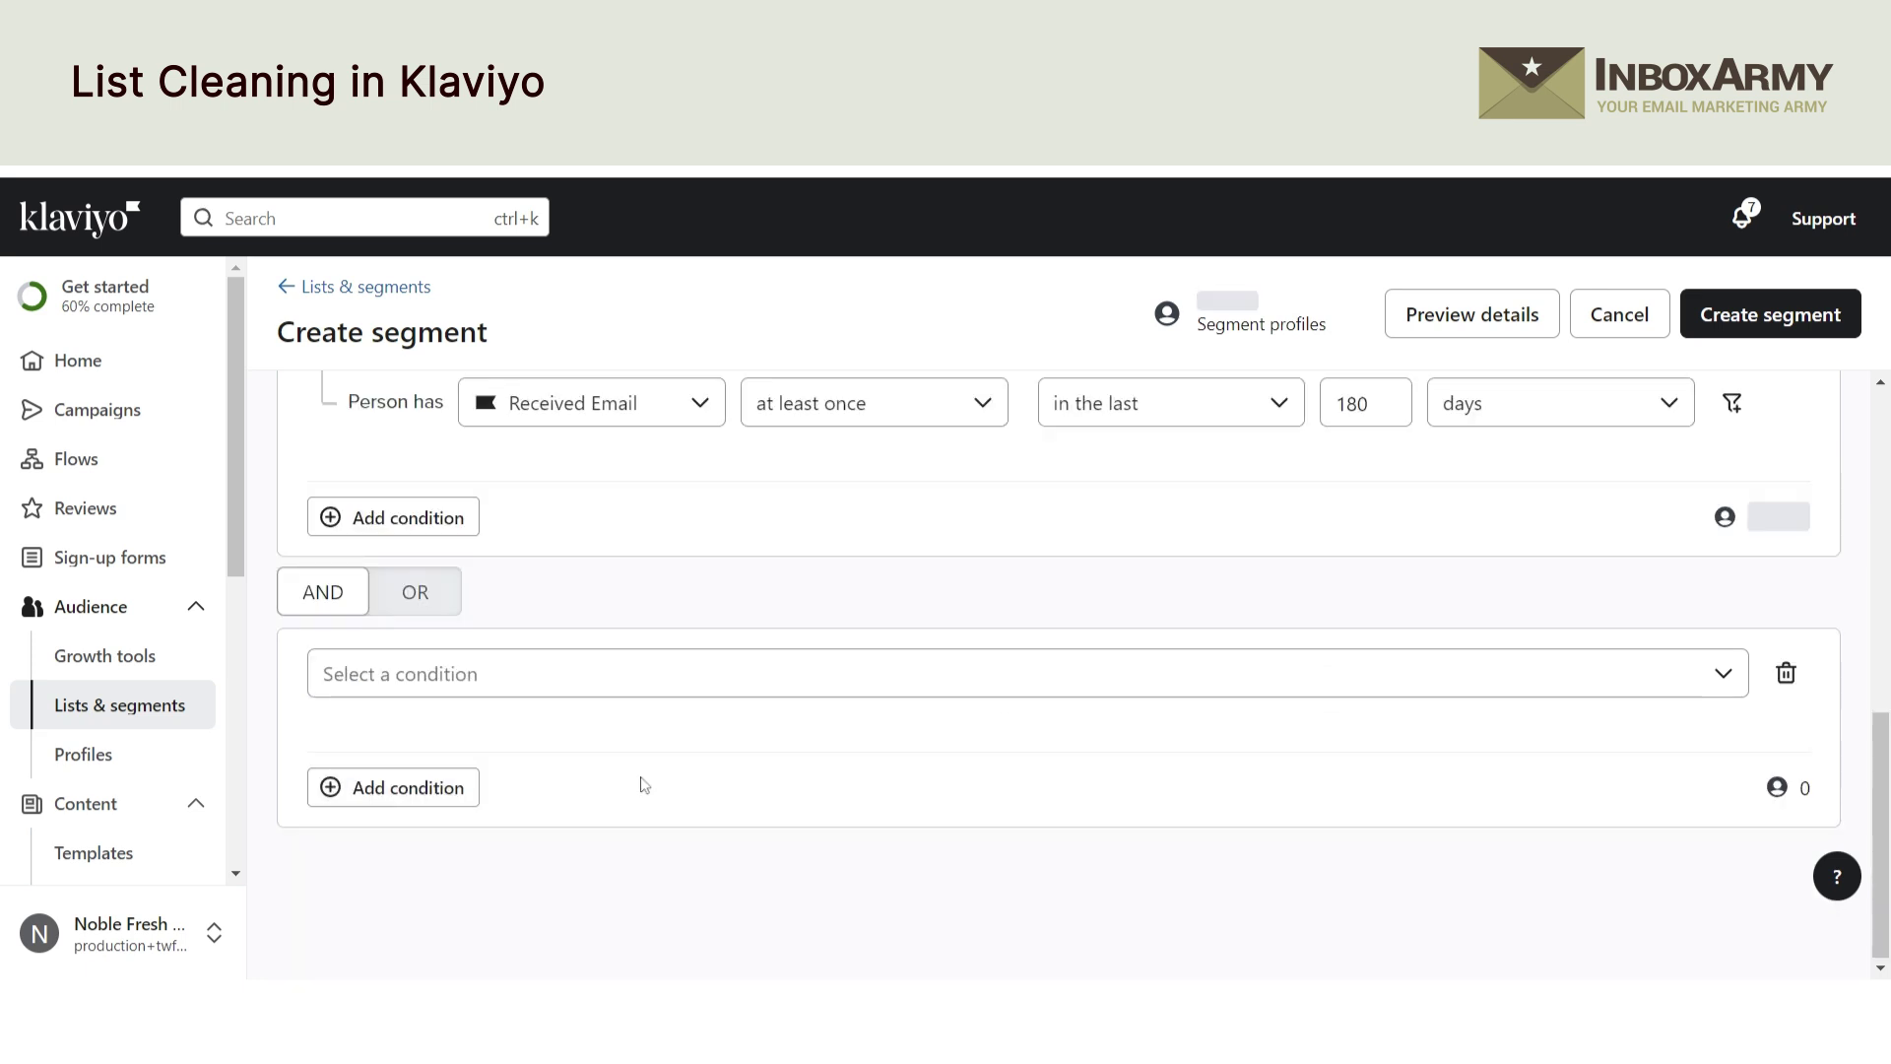
pyautogui.click(597, 685)
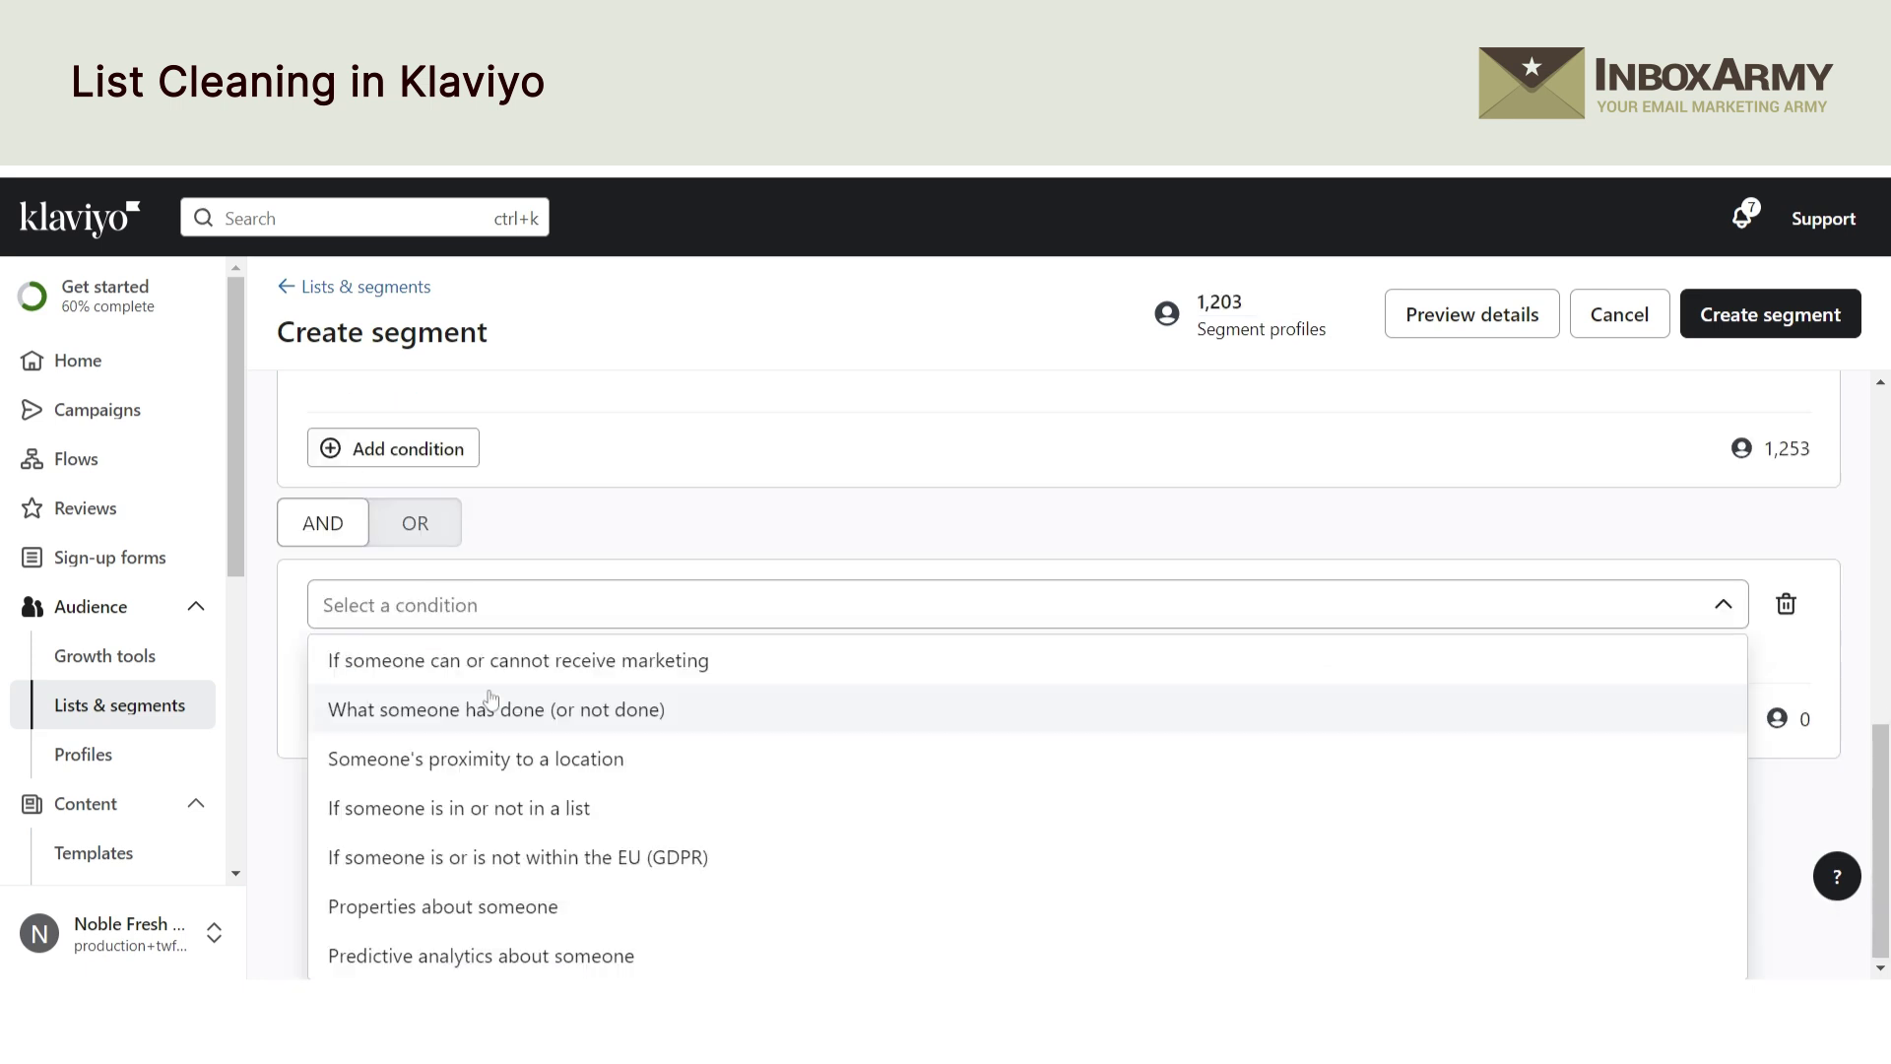
pyautogui.click(431, 711)
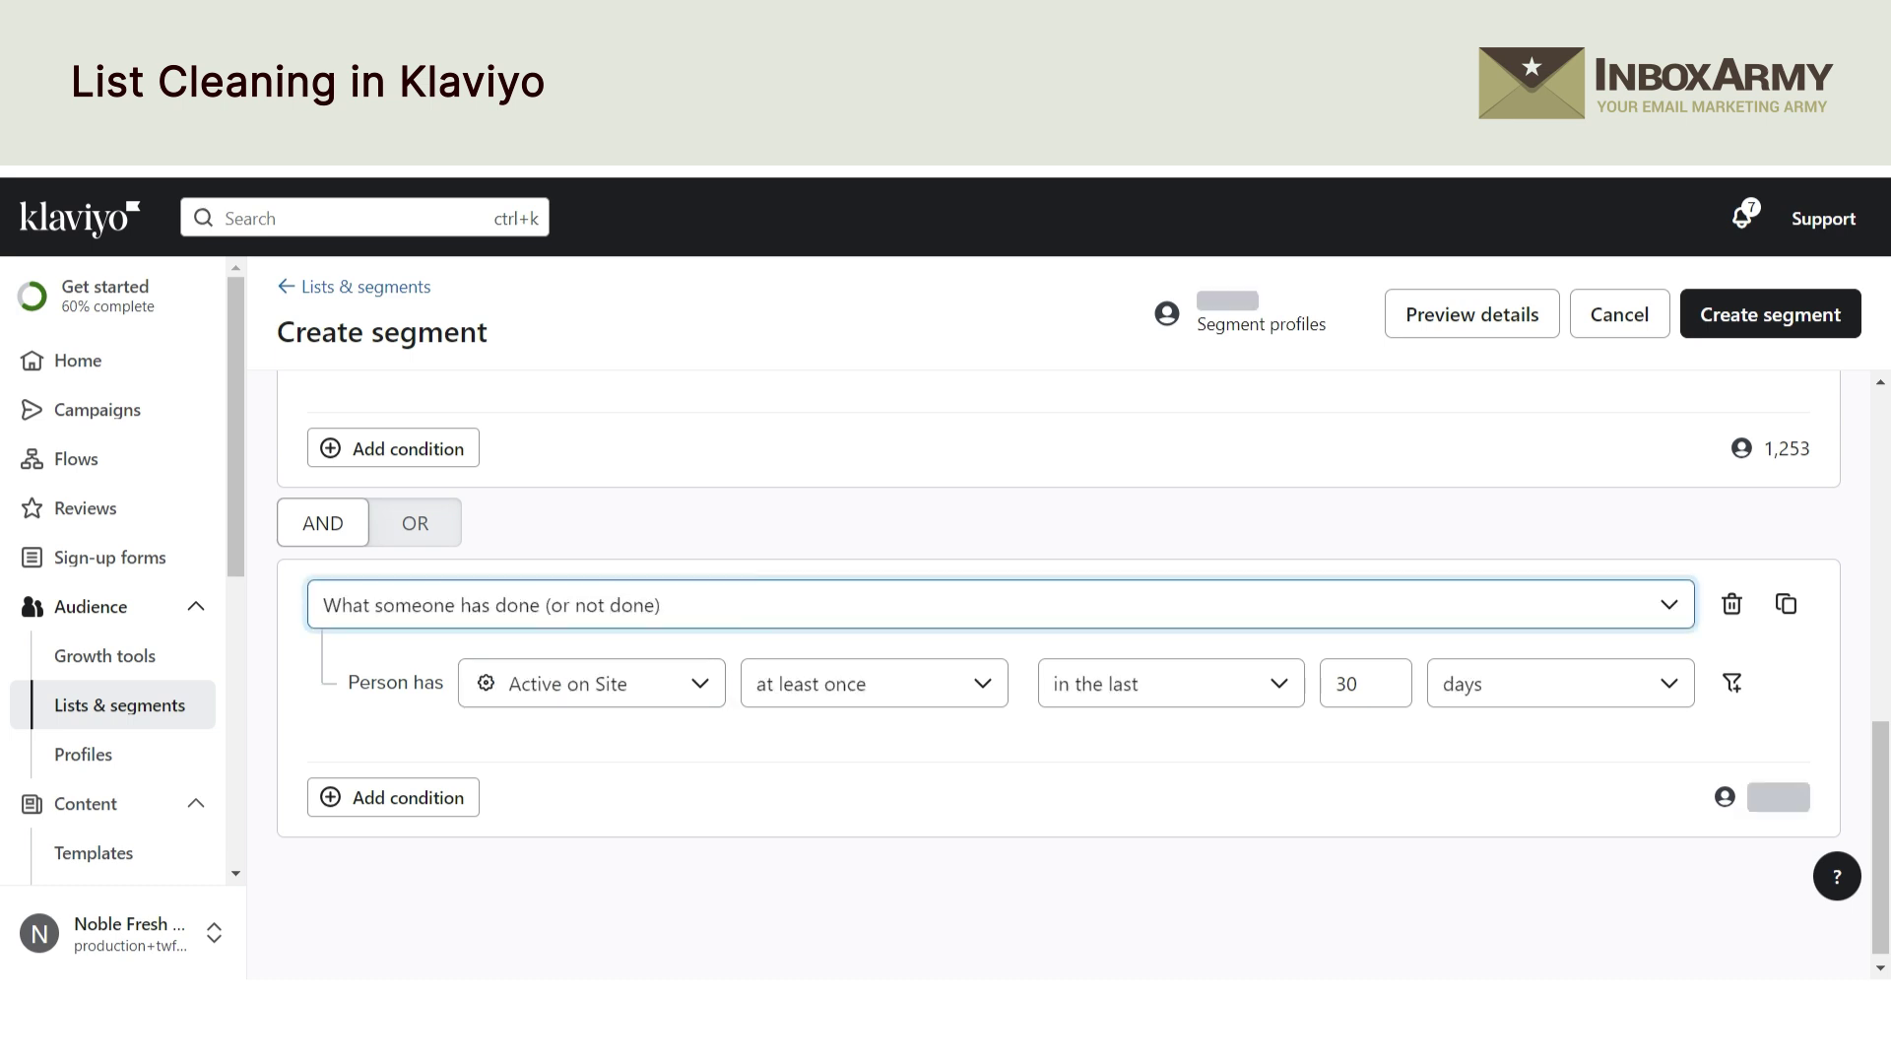
# Step: Set the third condition's activity to Opened Email and its time range to over all time
pyautogui.click(690, 694)
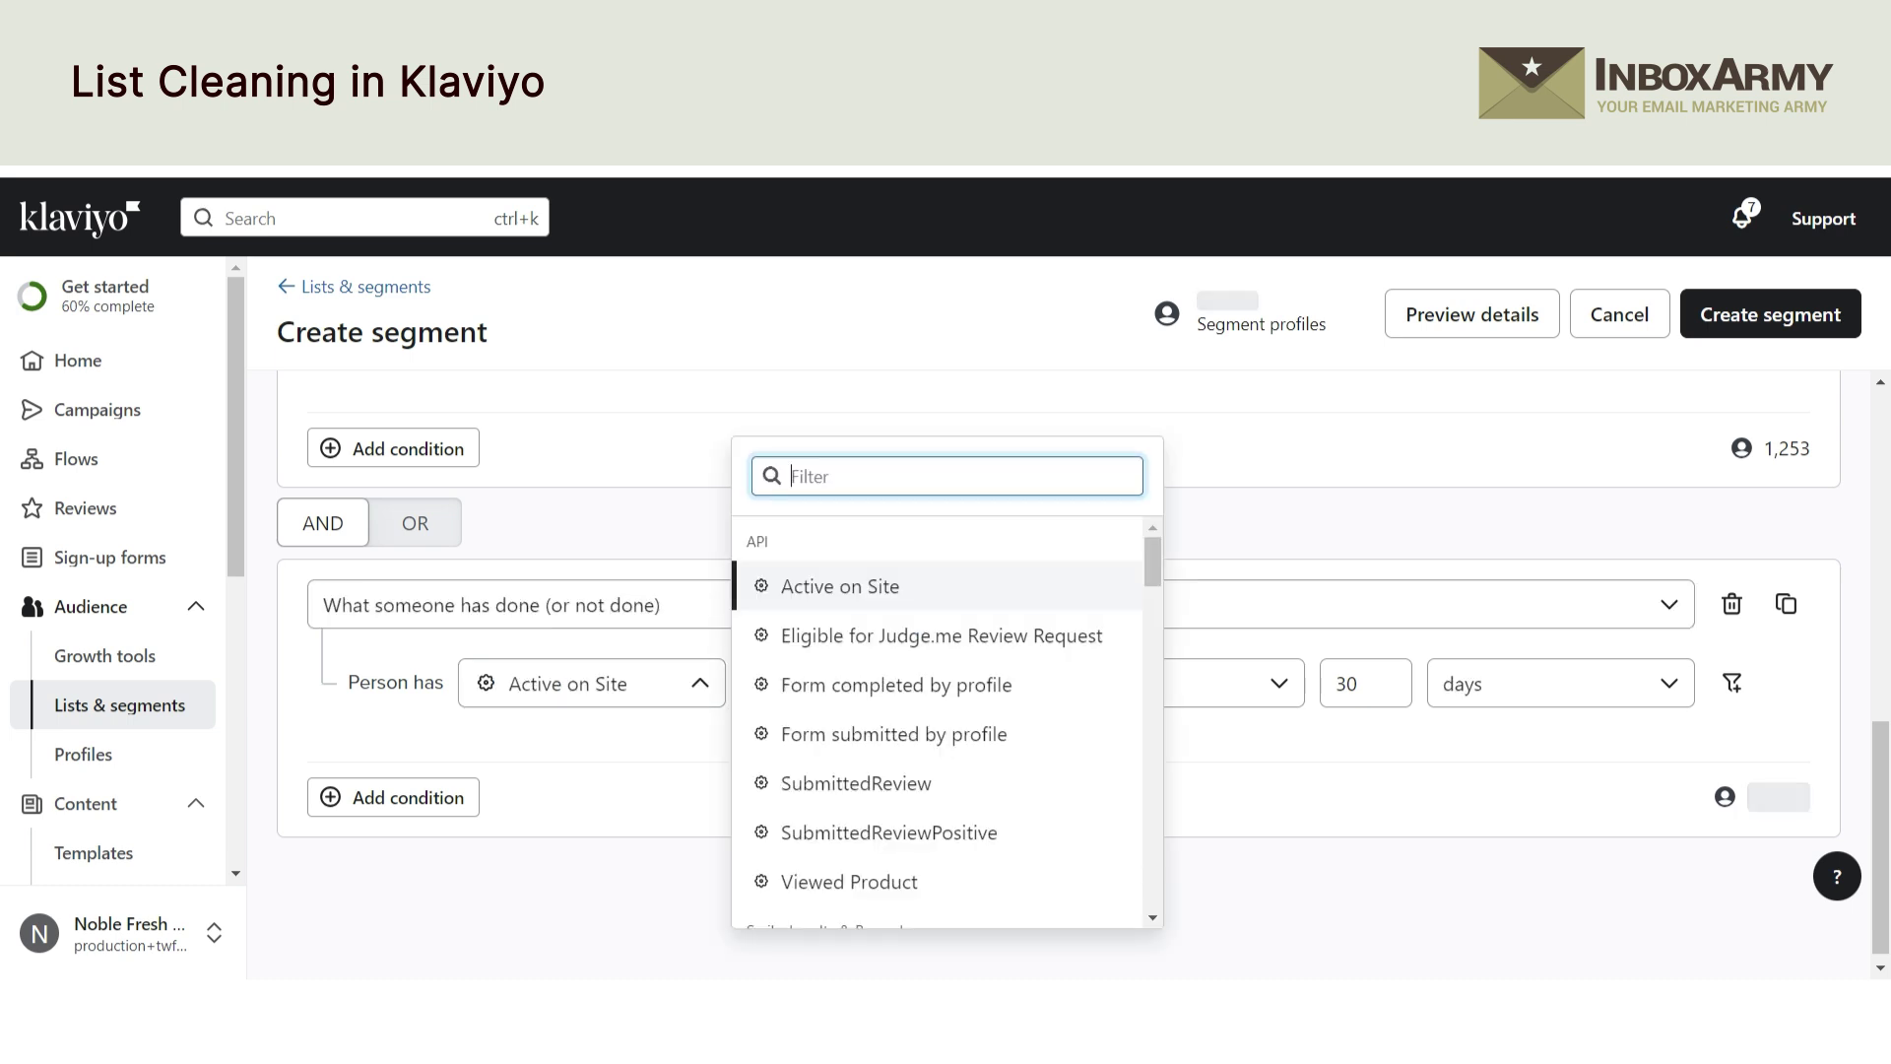
pyautogui.write('op')
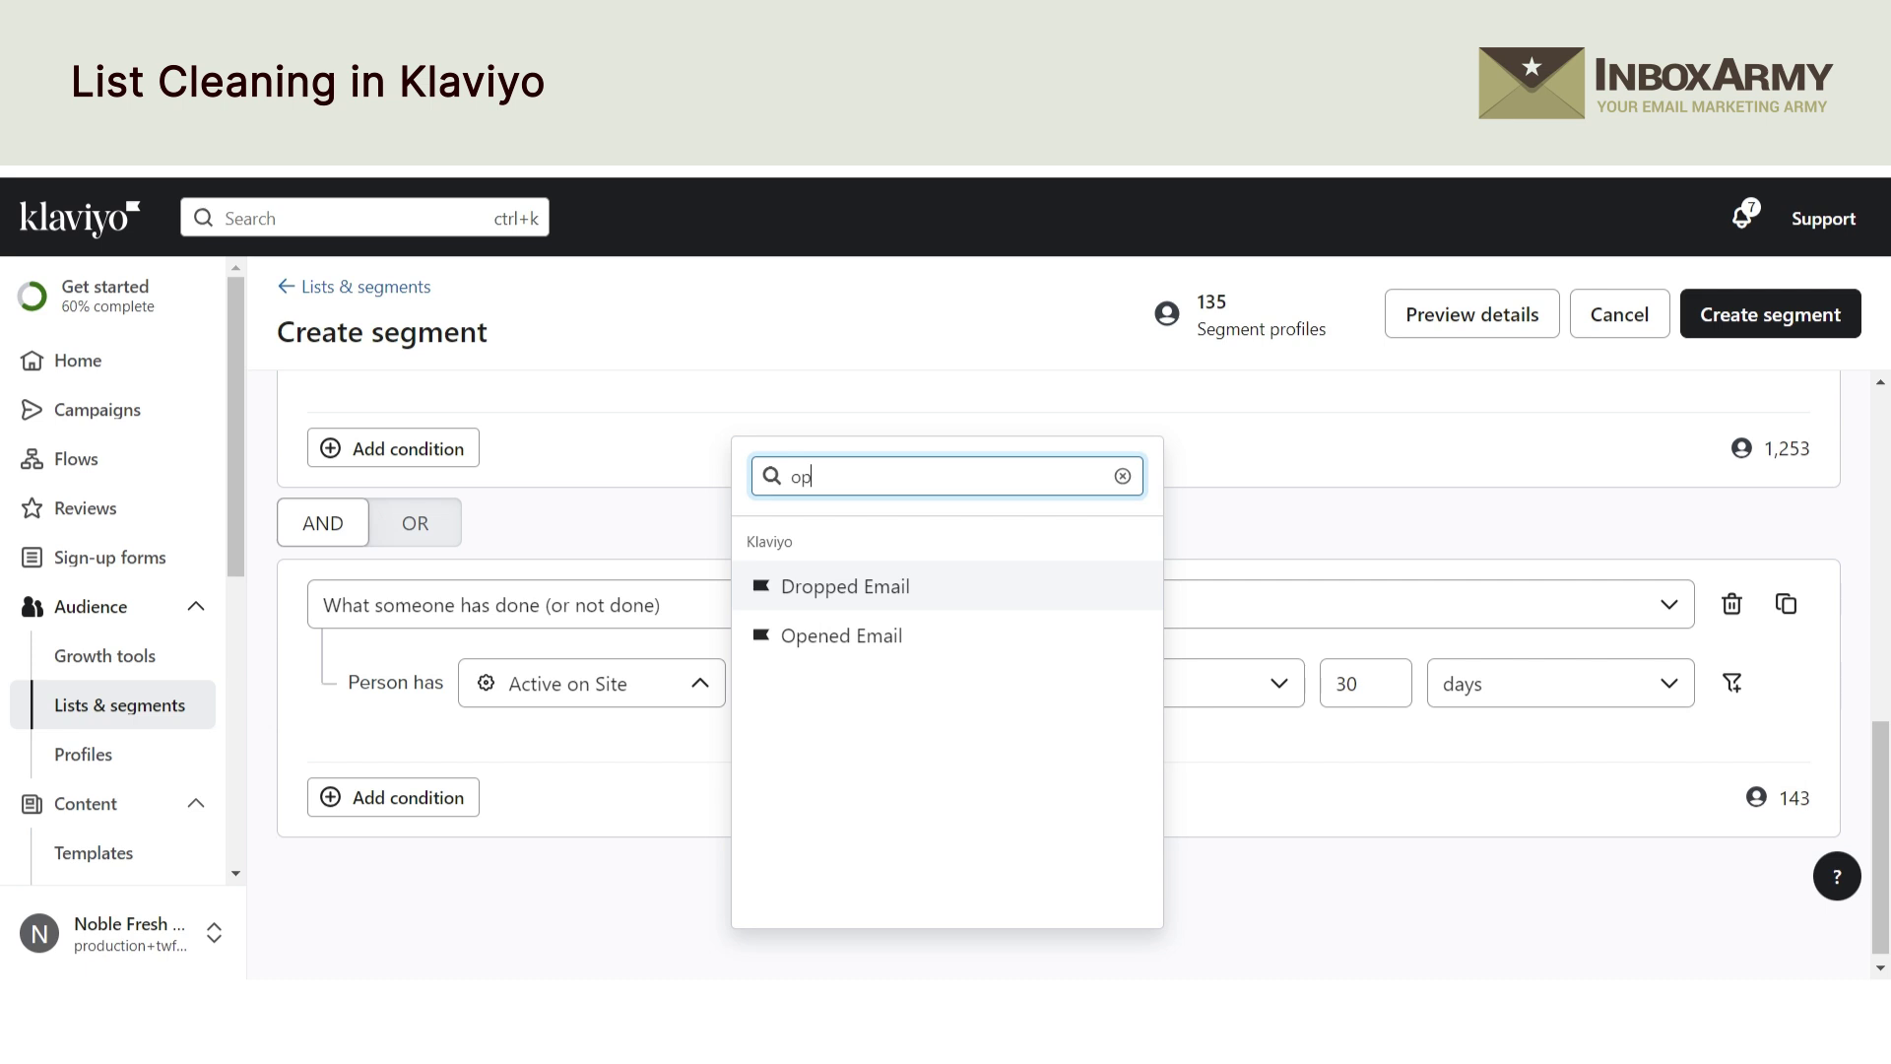
pyautogui.write('en')
pyautogui.click(855, 586)
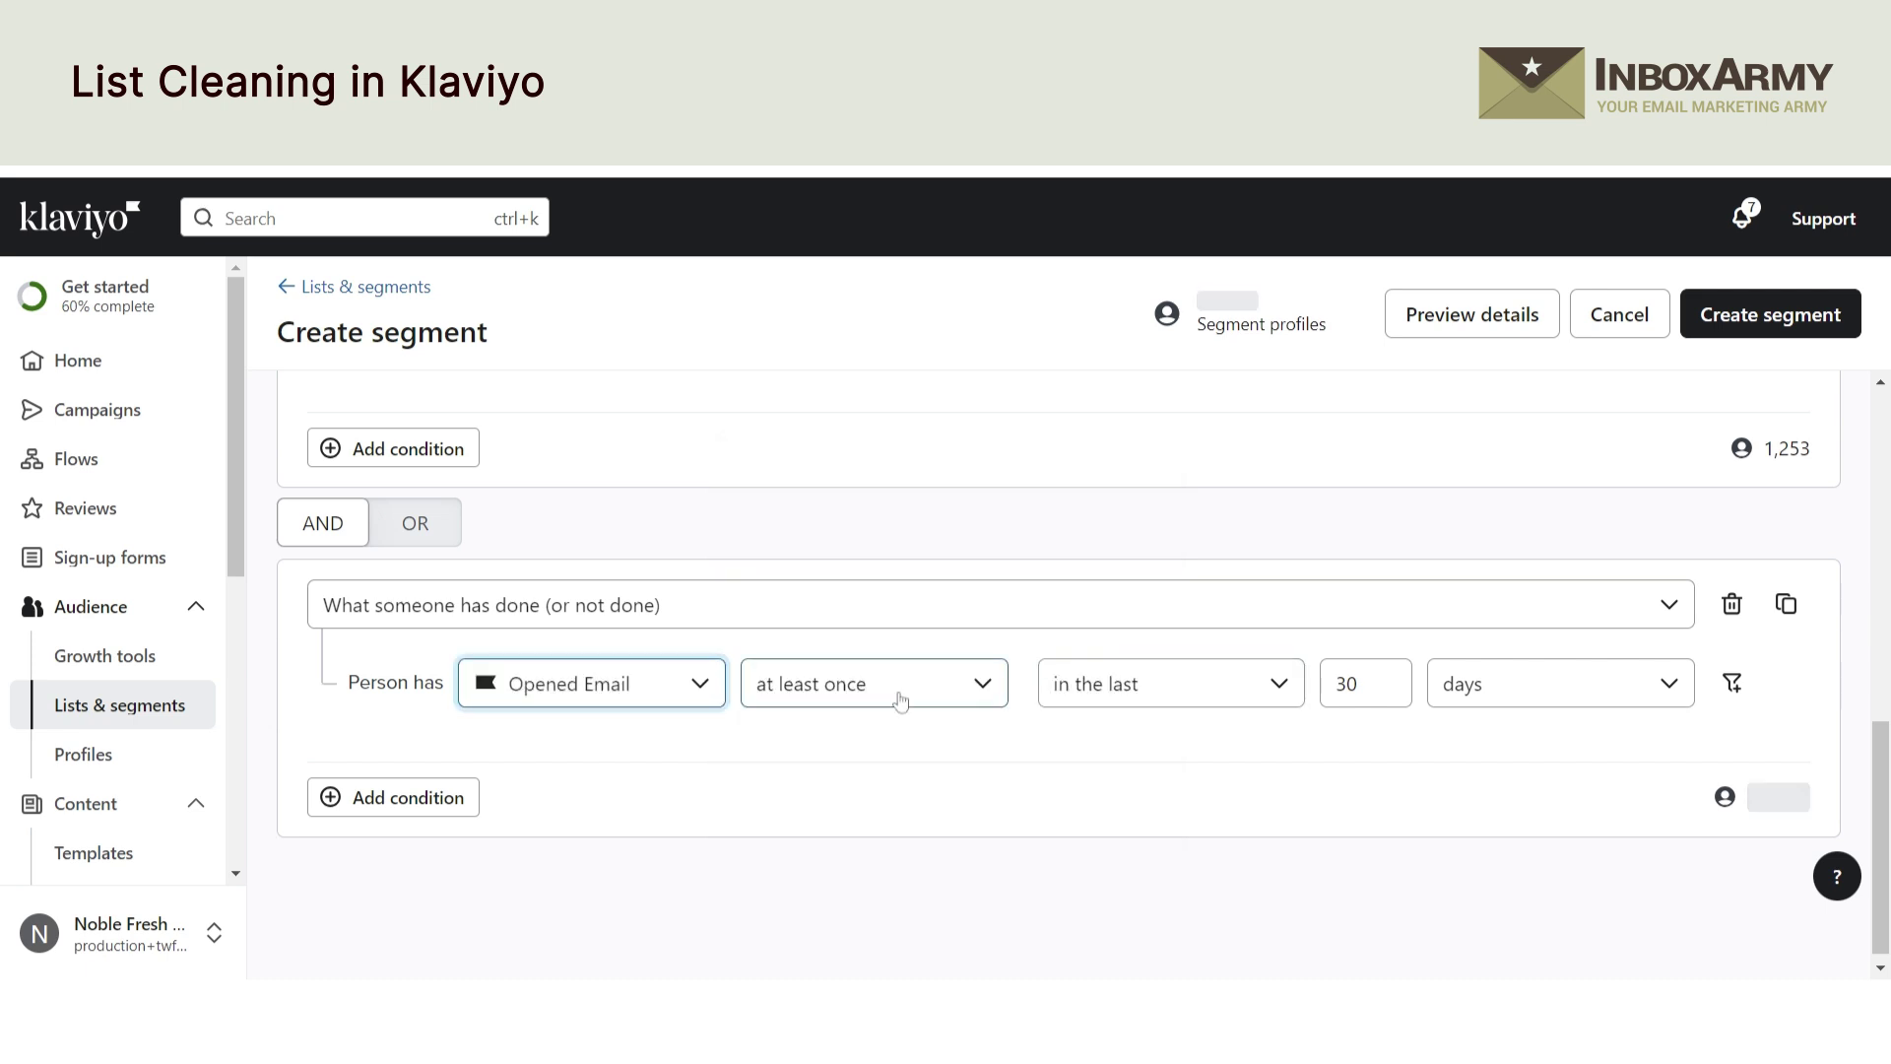
pyautogui.click(1245, 692)
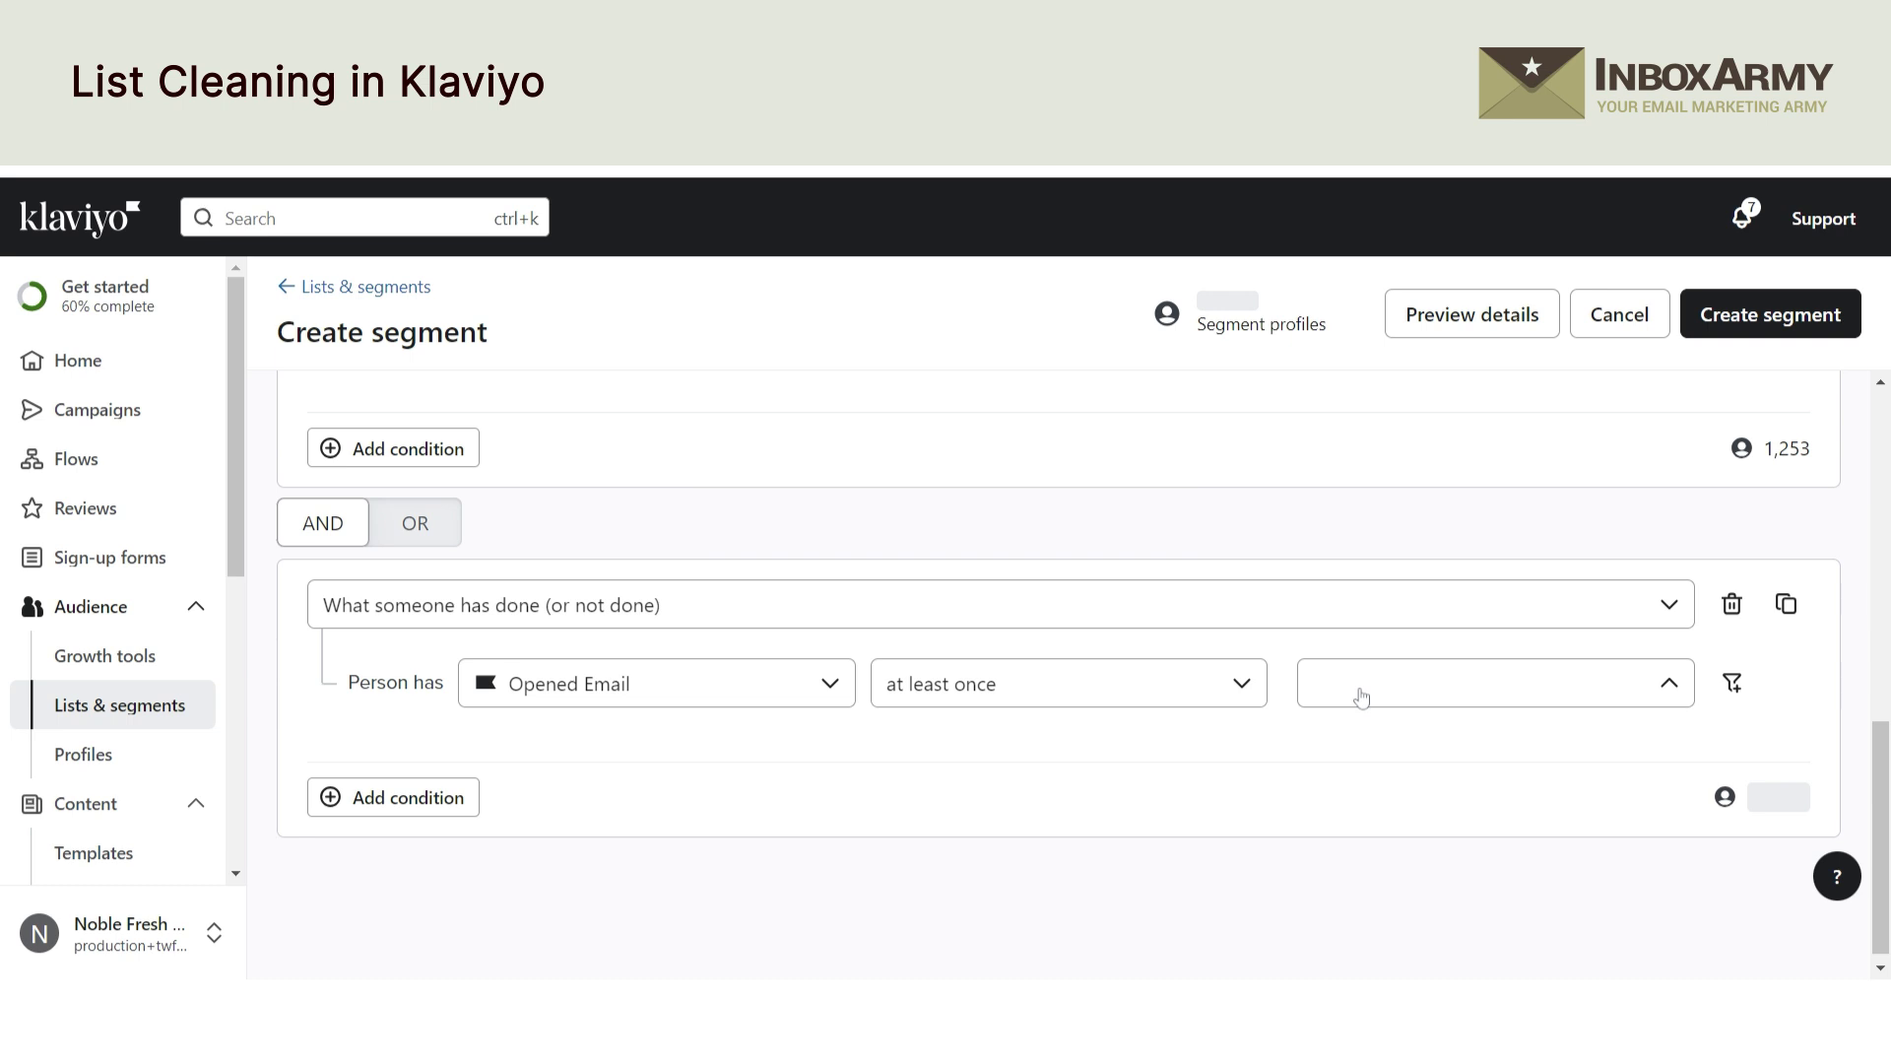
pyautogui.click(1362, 697)
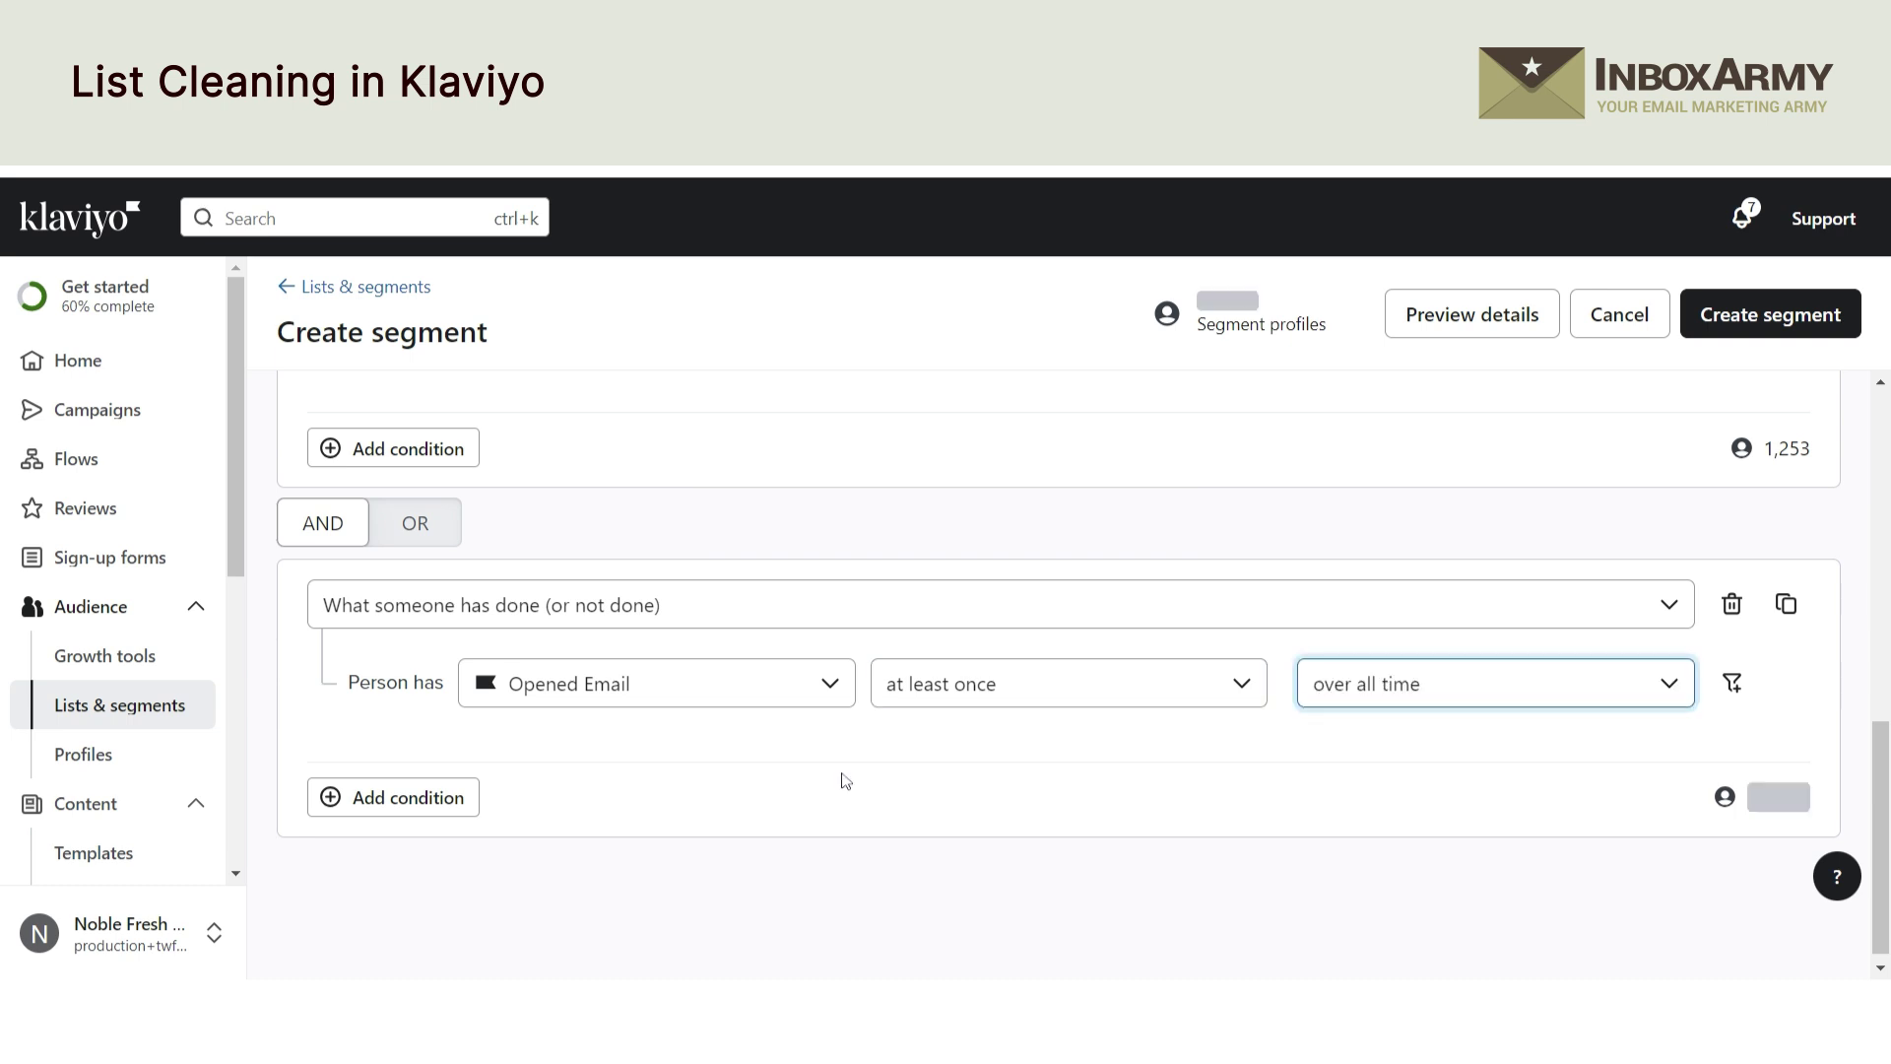
# Step: Add a fourth condition joined by AND below Opened Email, of the type "What someone has done (or not done)"
pyautogui.click(437, 808)
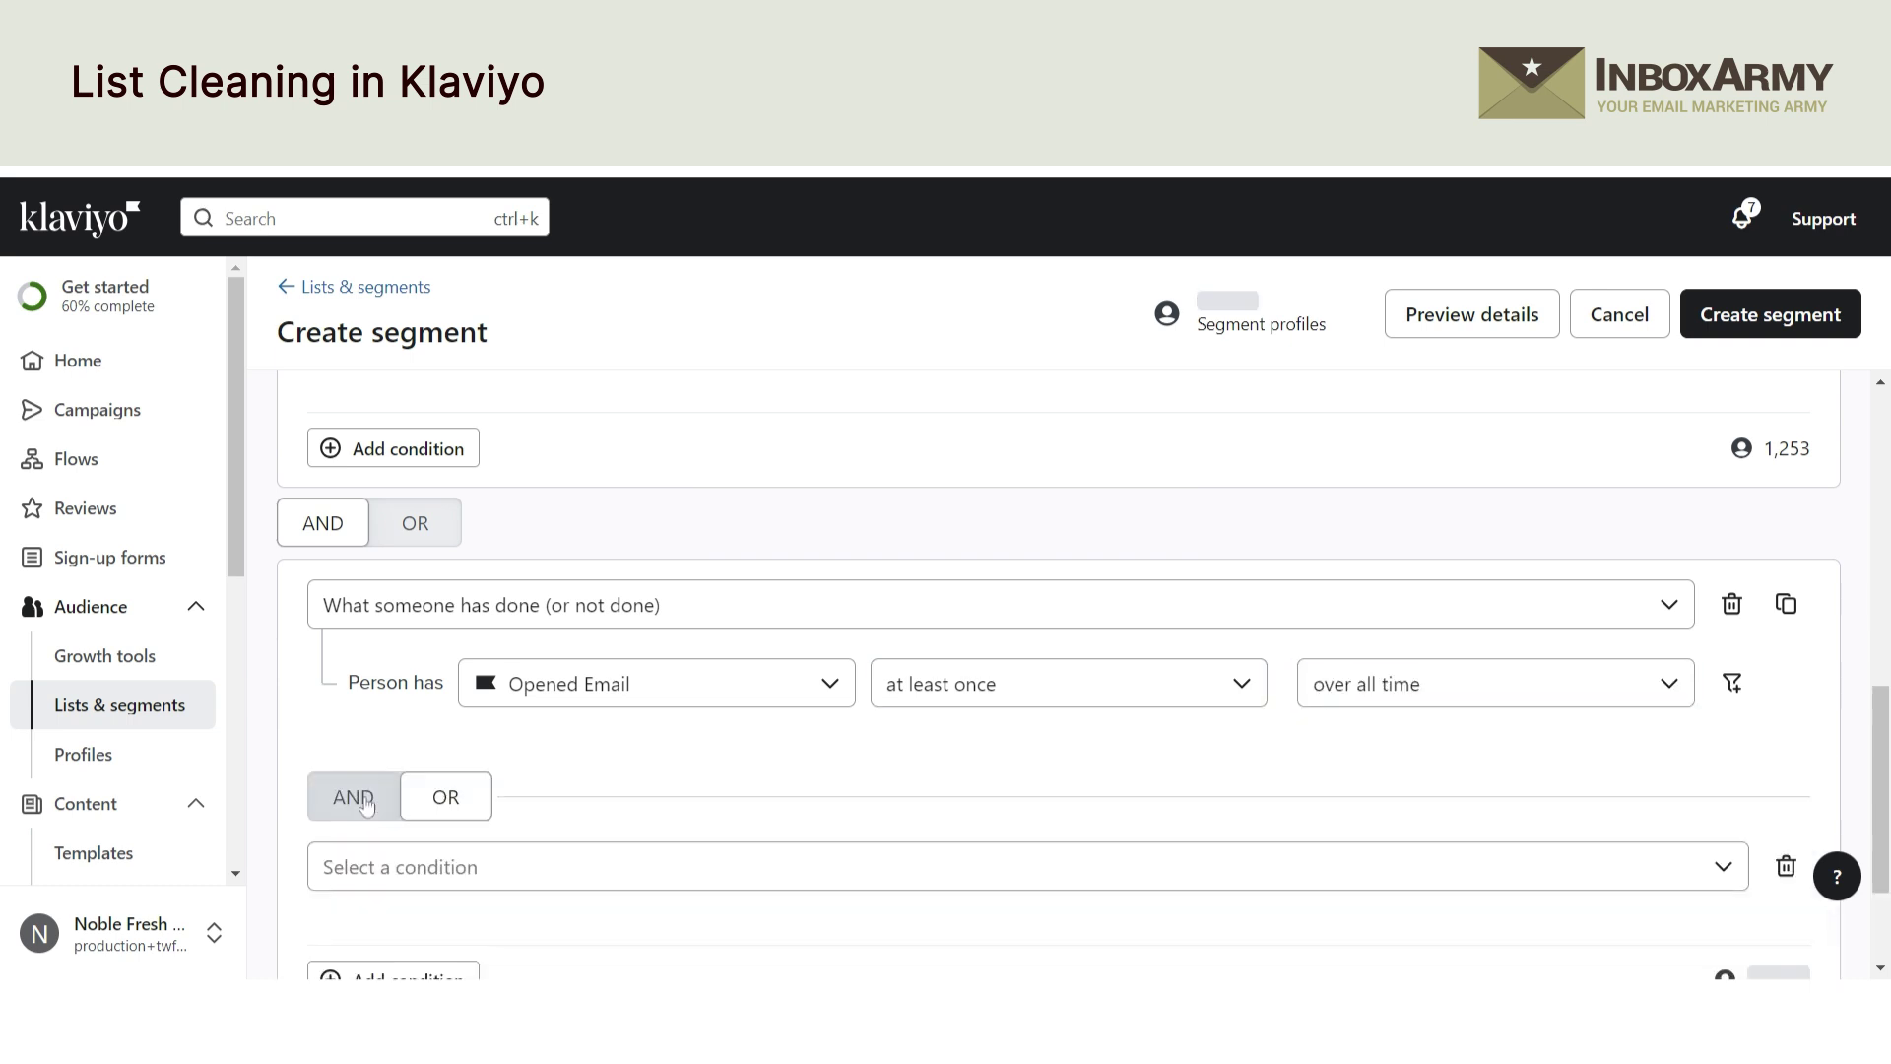
pyautogui.scroll(-3, 553, 722)
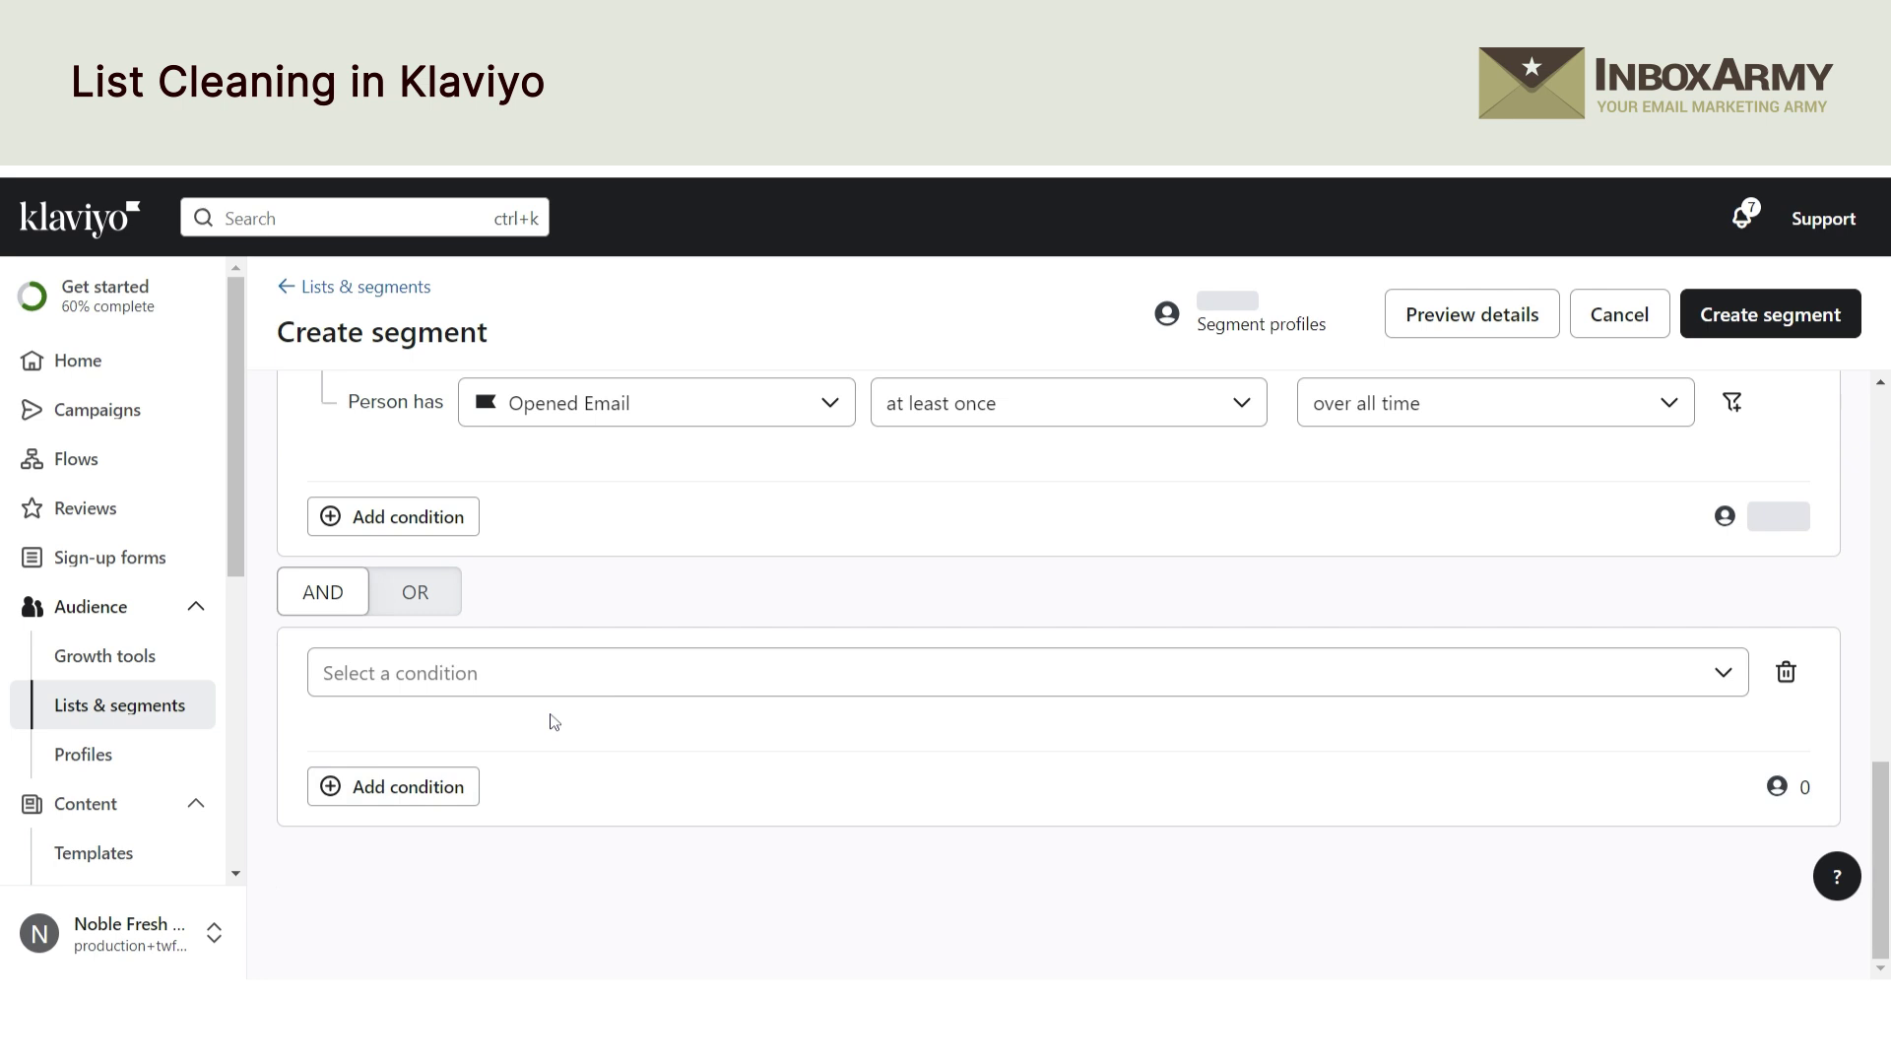
pyautogui.click(599, 685)
pyautogui.click(572, 711)
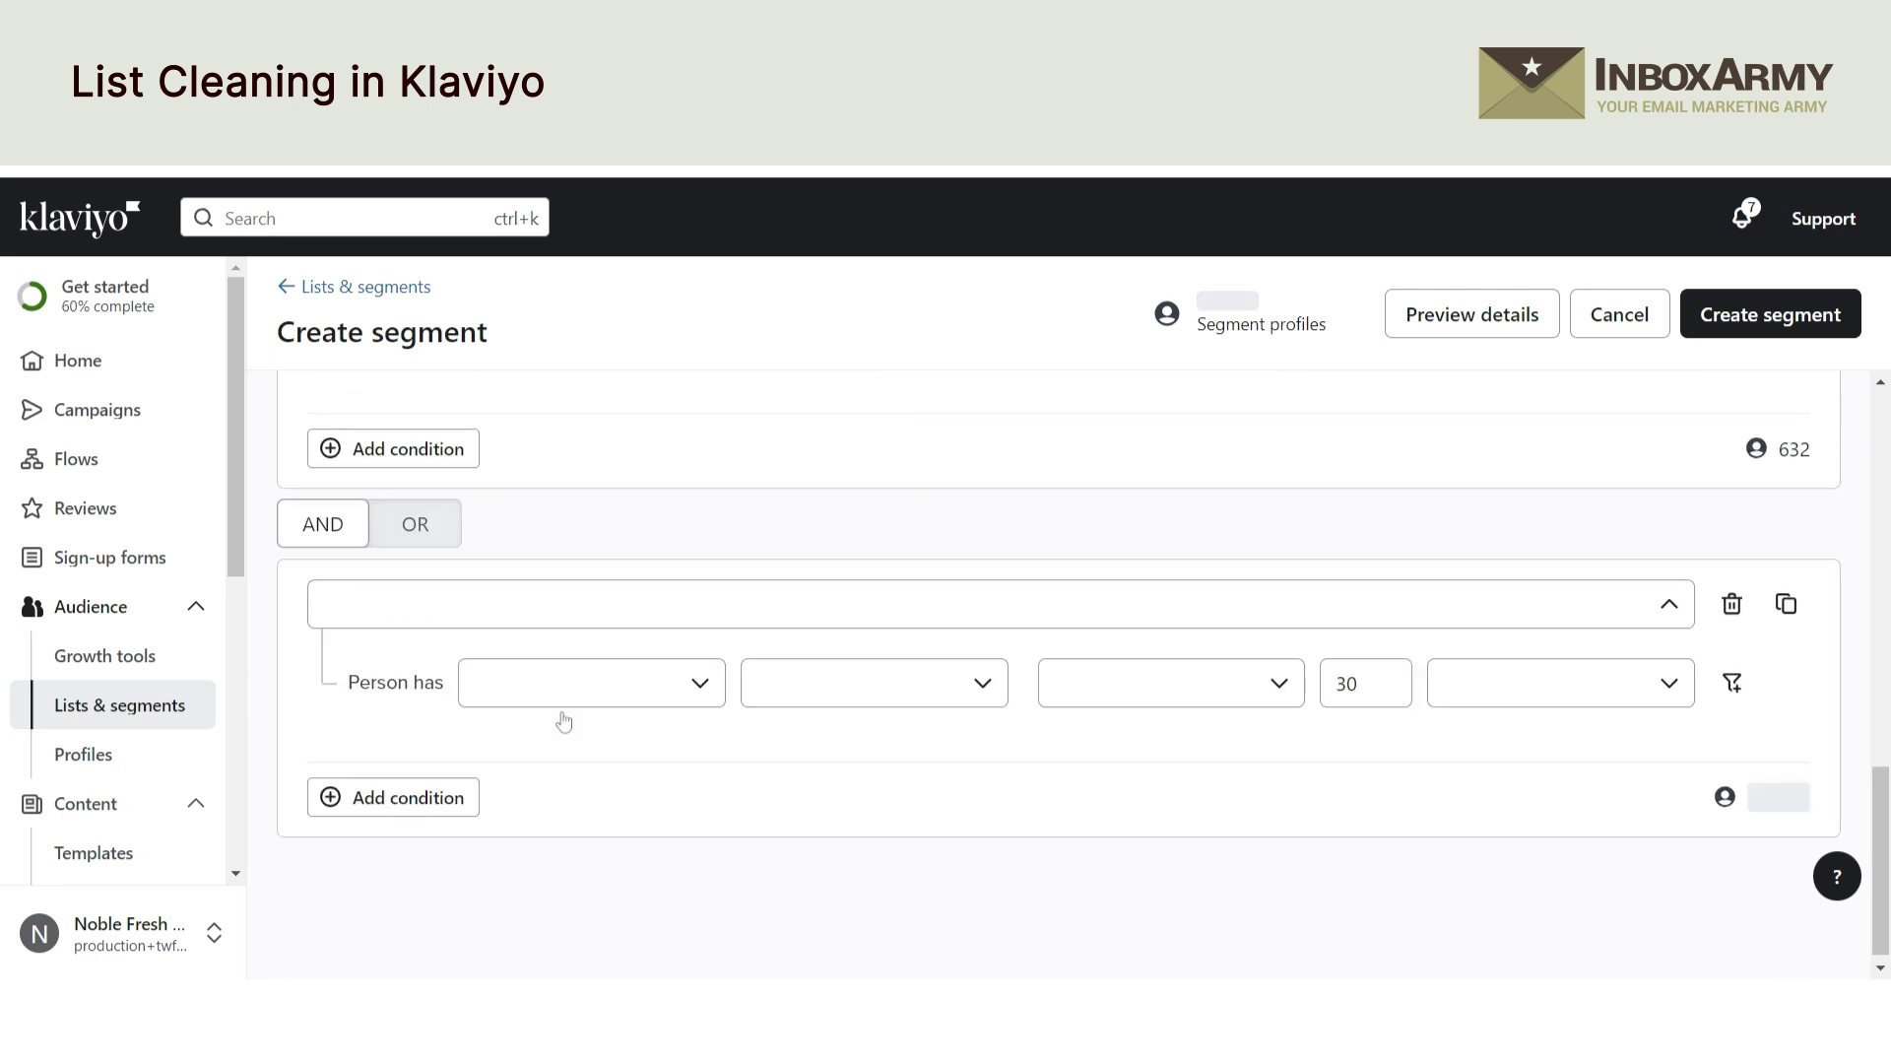
# Step: Set the fourth condition's activity to Clicked Email and its time range to over all time
pyautogui.click(684, 694)
pyautogui.write('cli')
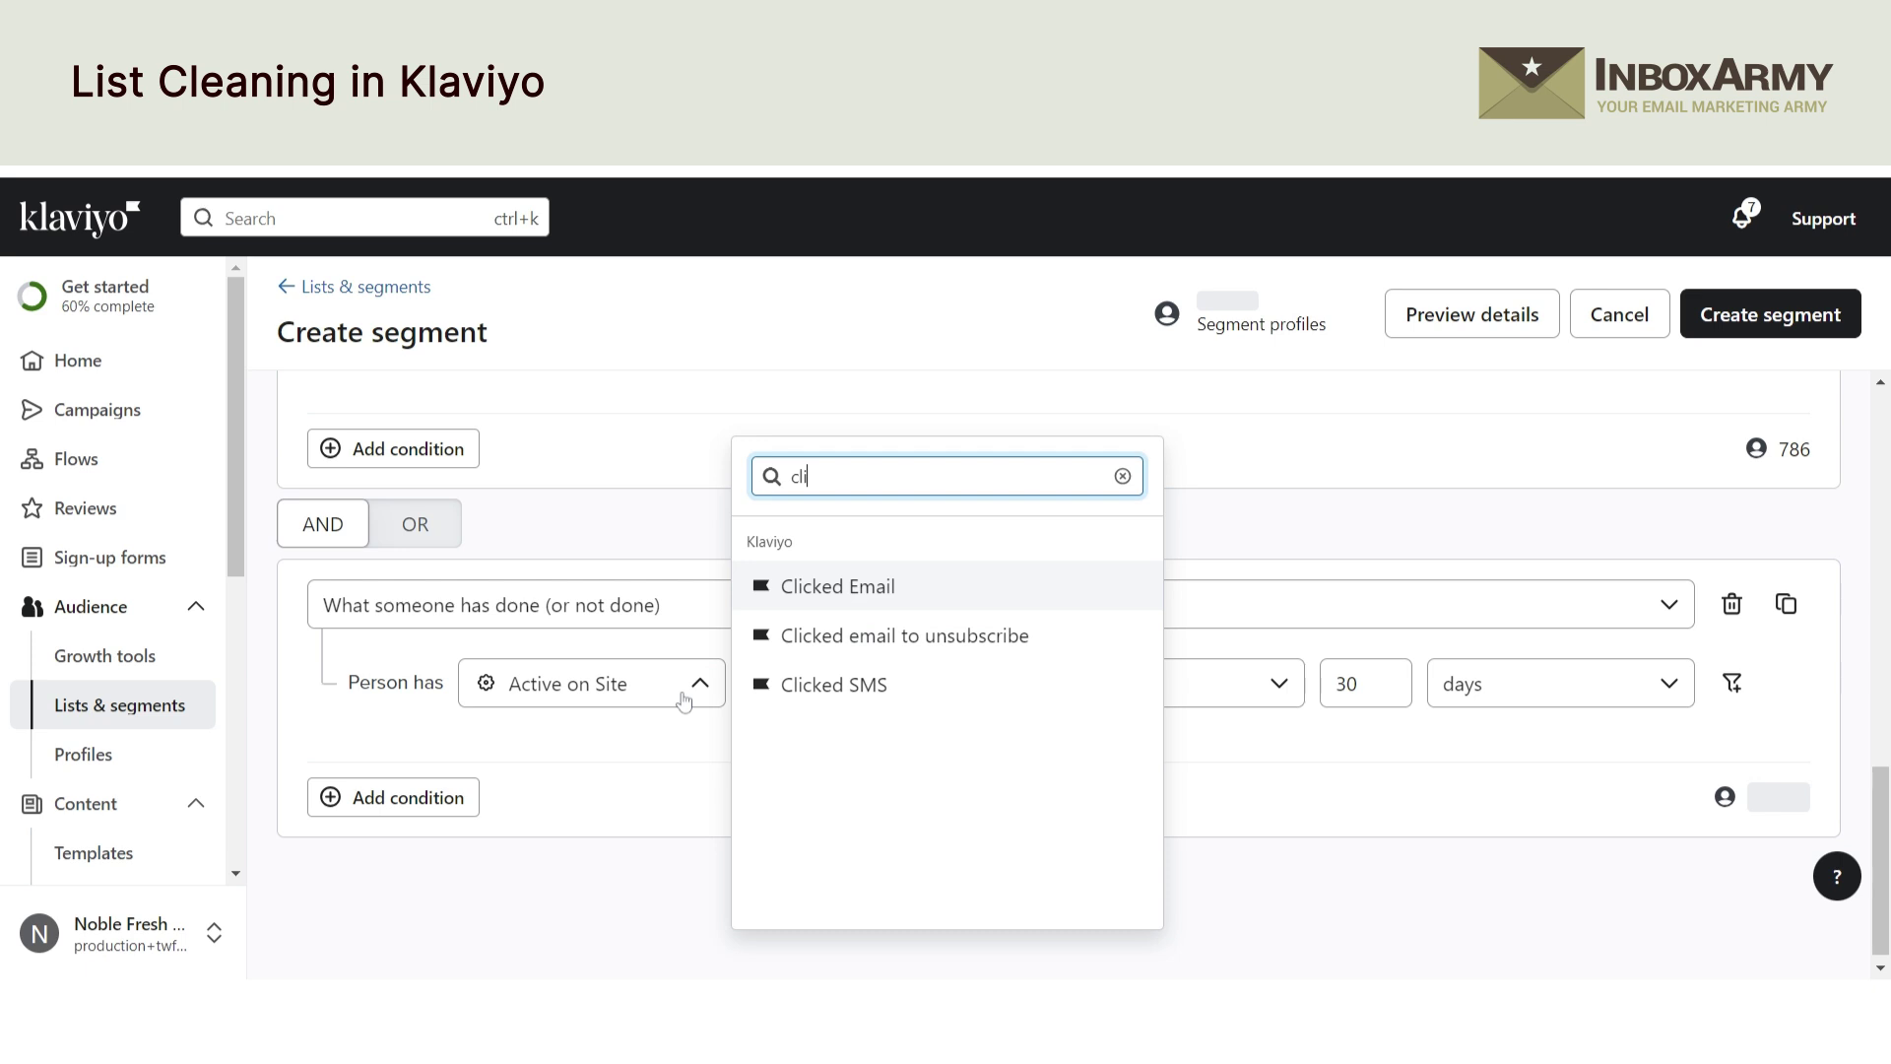
pyautogui.click(897, 589)
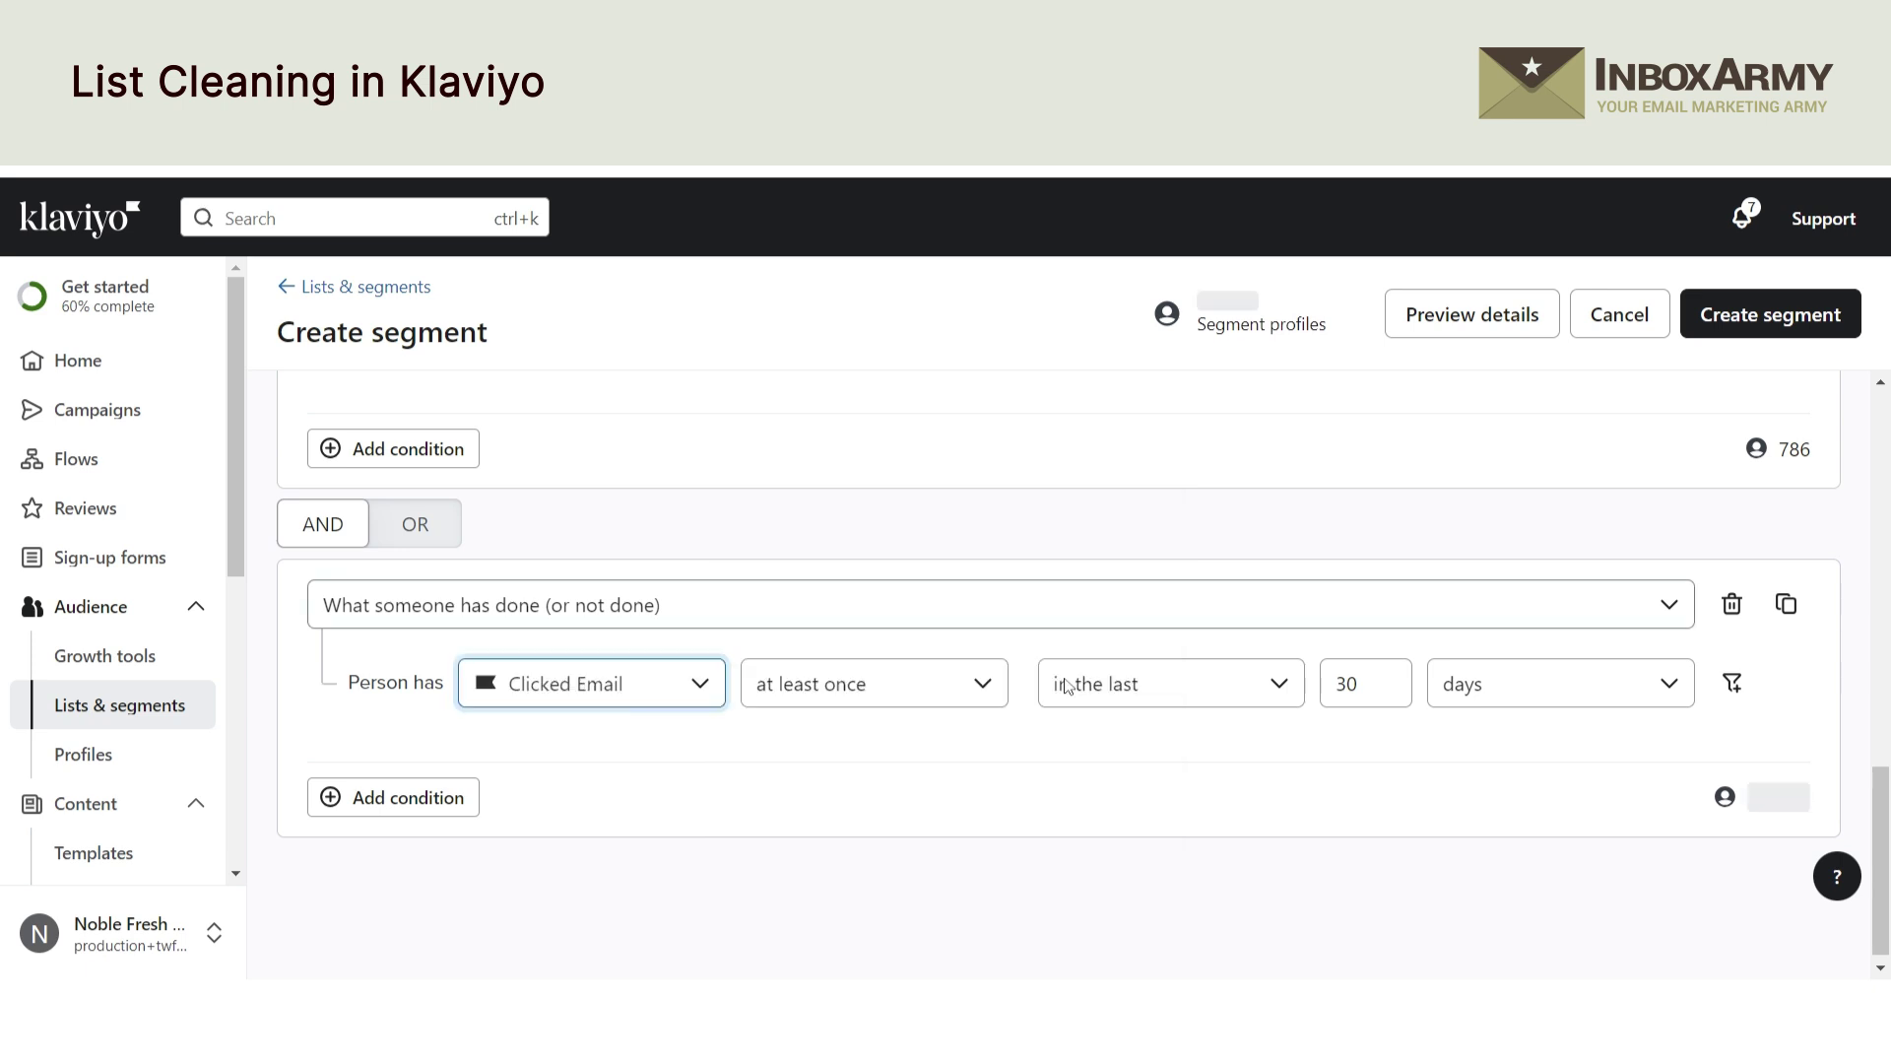
pyautogui.click(1280, 682)
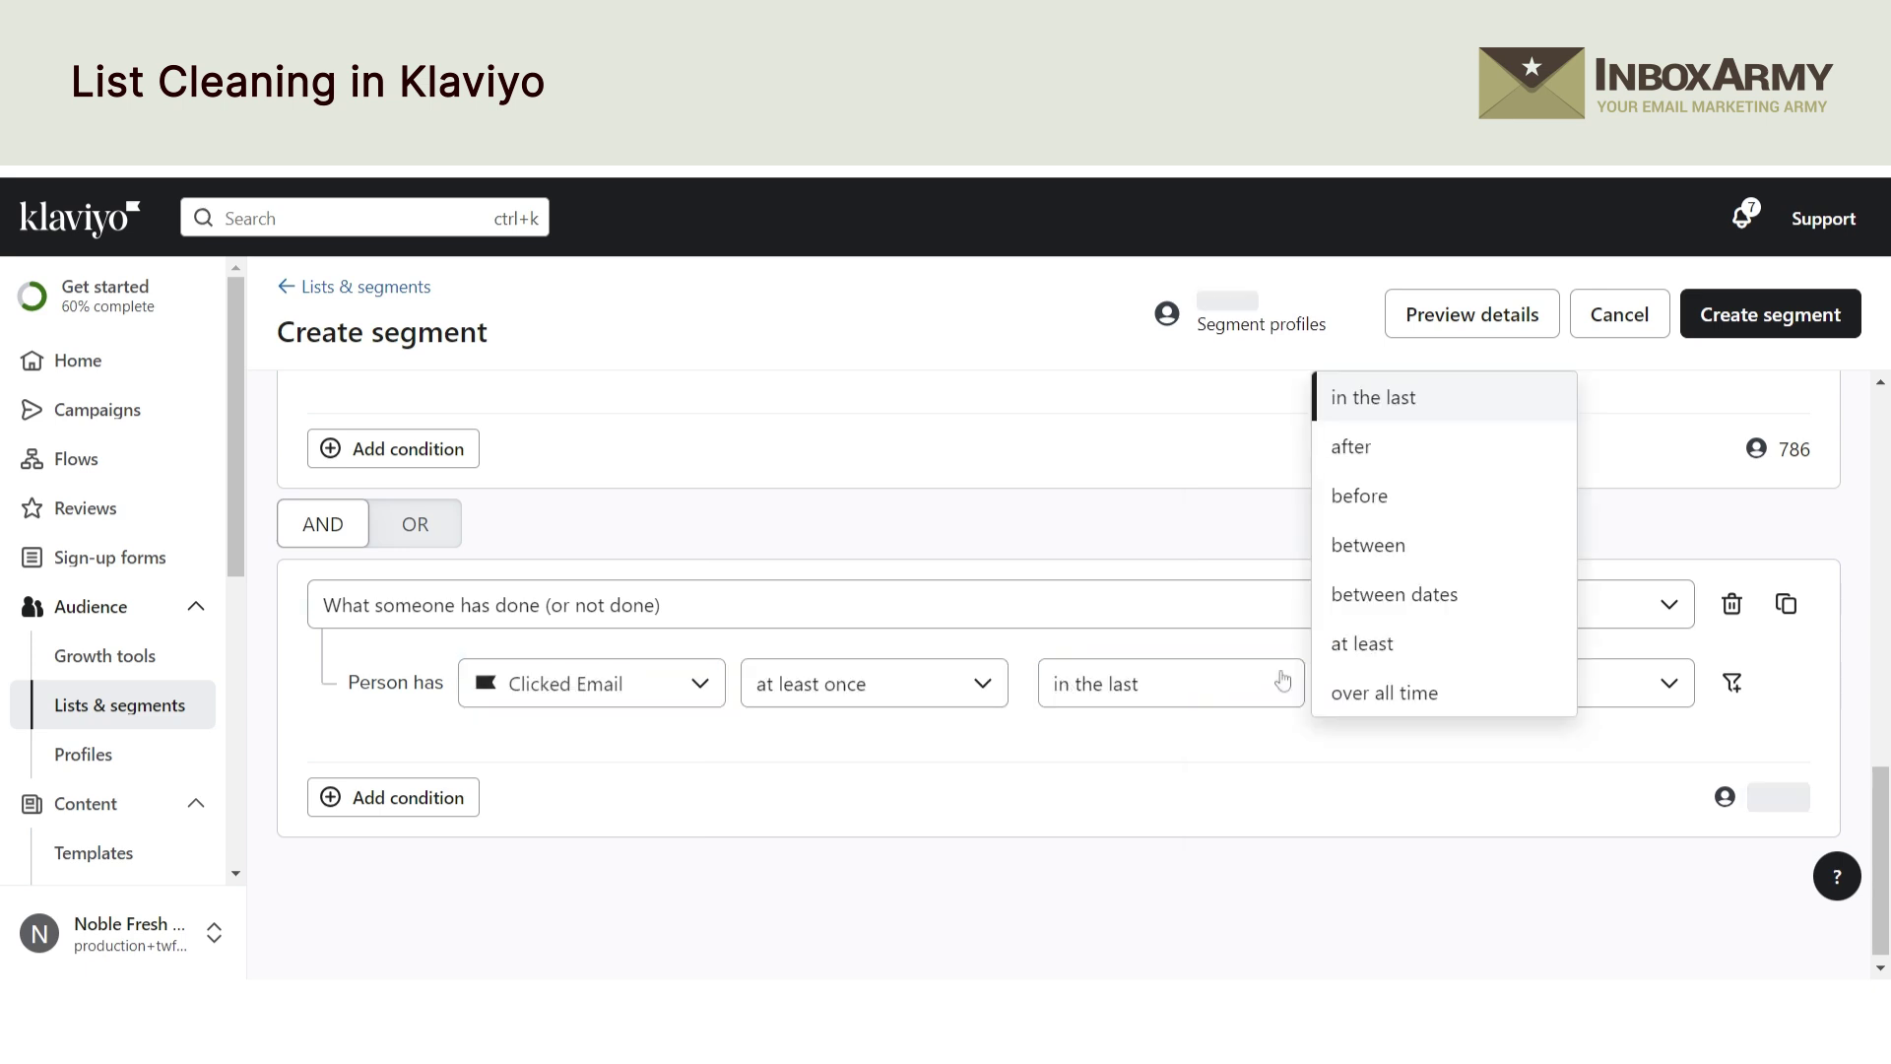
pyautogui.click(1380, 702)
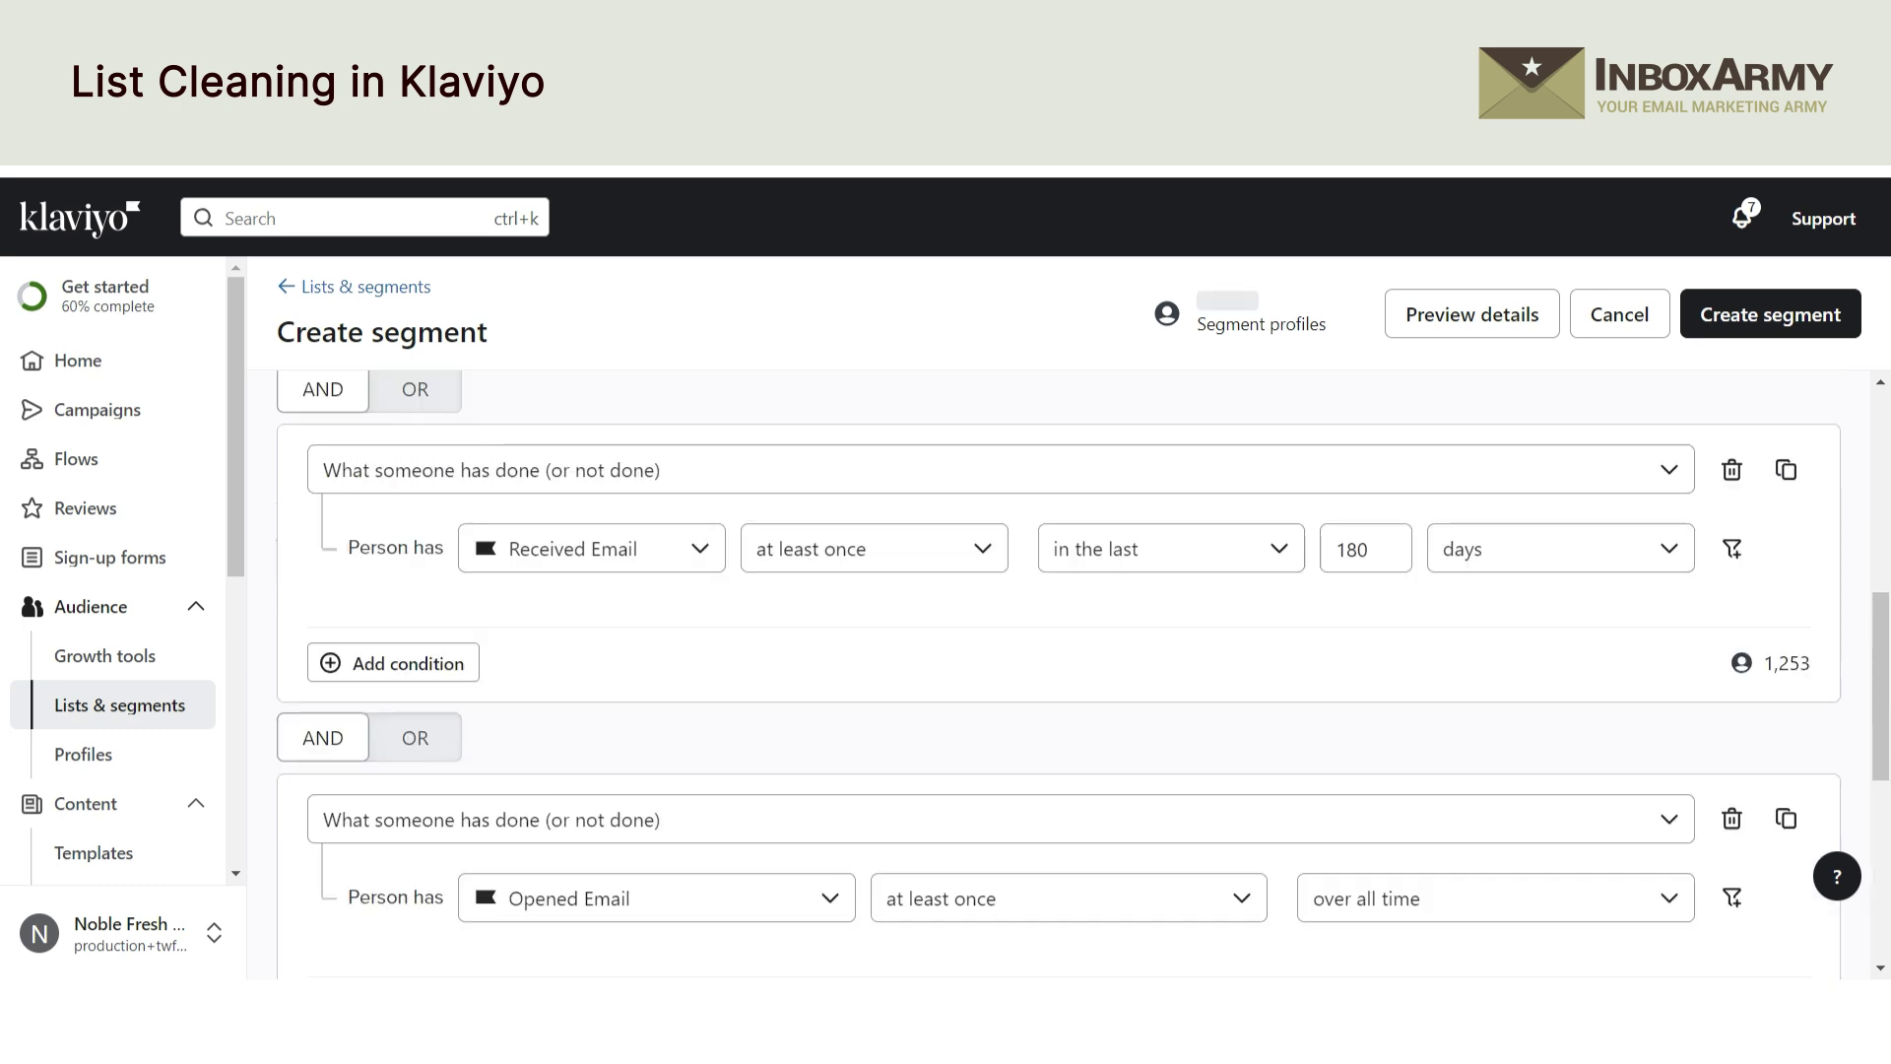
# Step: Review all four segment conditions in order, from the marketing consent rule through Received Email and Opened Email to Clicked Email
pyautogui.scroll(5, 1059, 670)
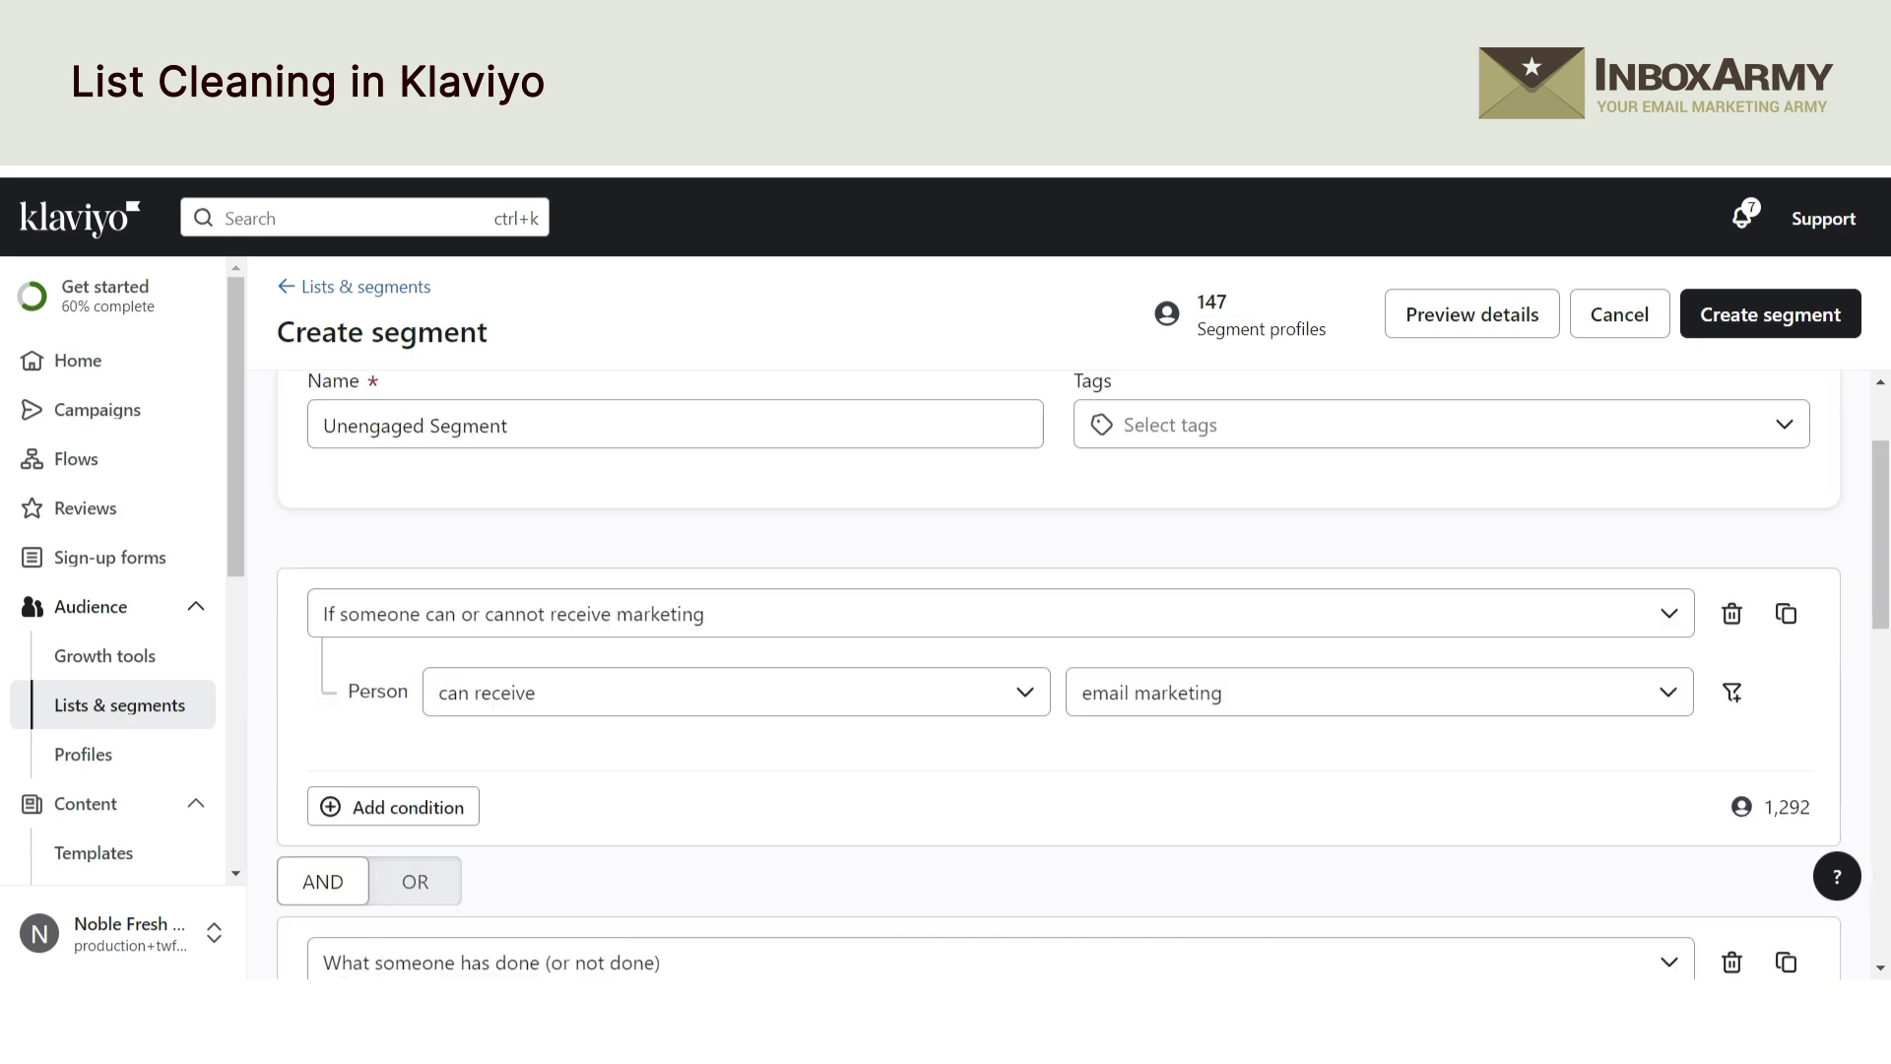
pyautogui.scroll(-1, 1084, 675)
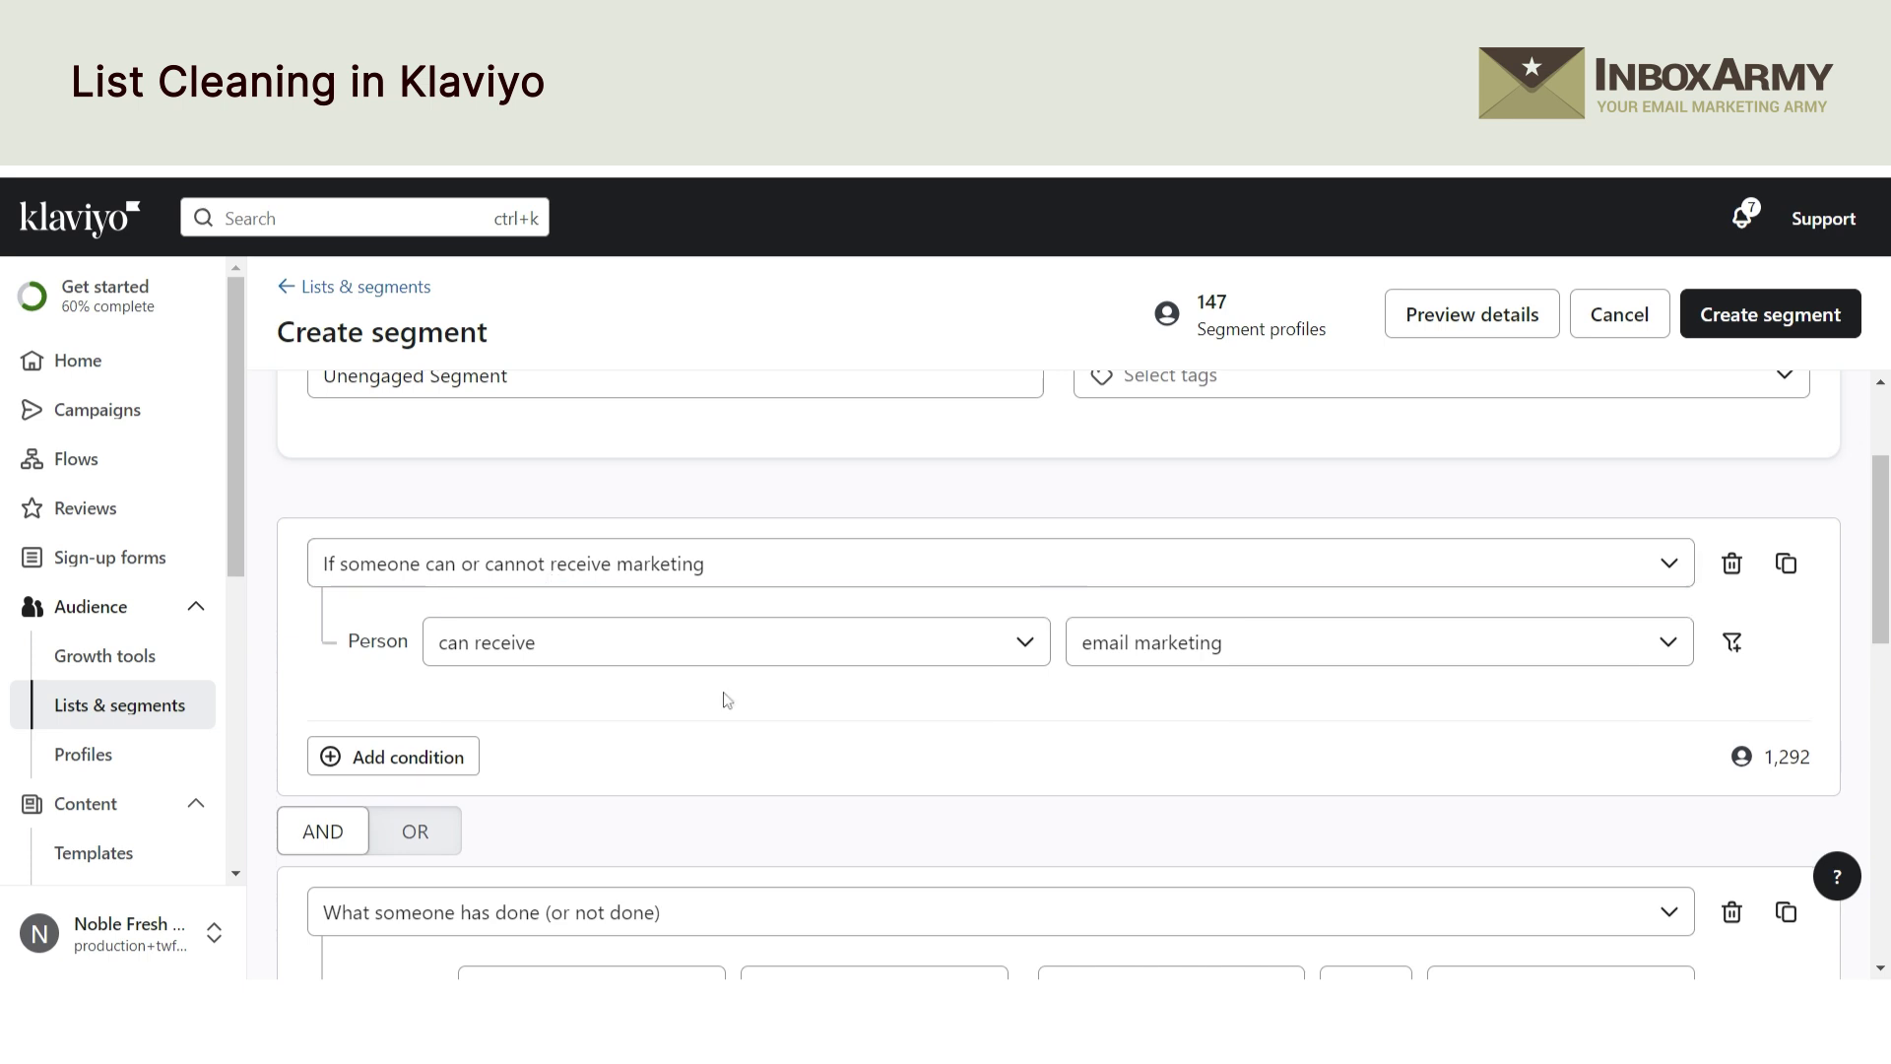
pyautogui.scroll(-1, 1044, 605)
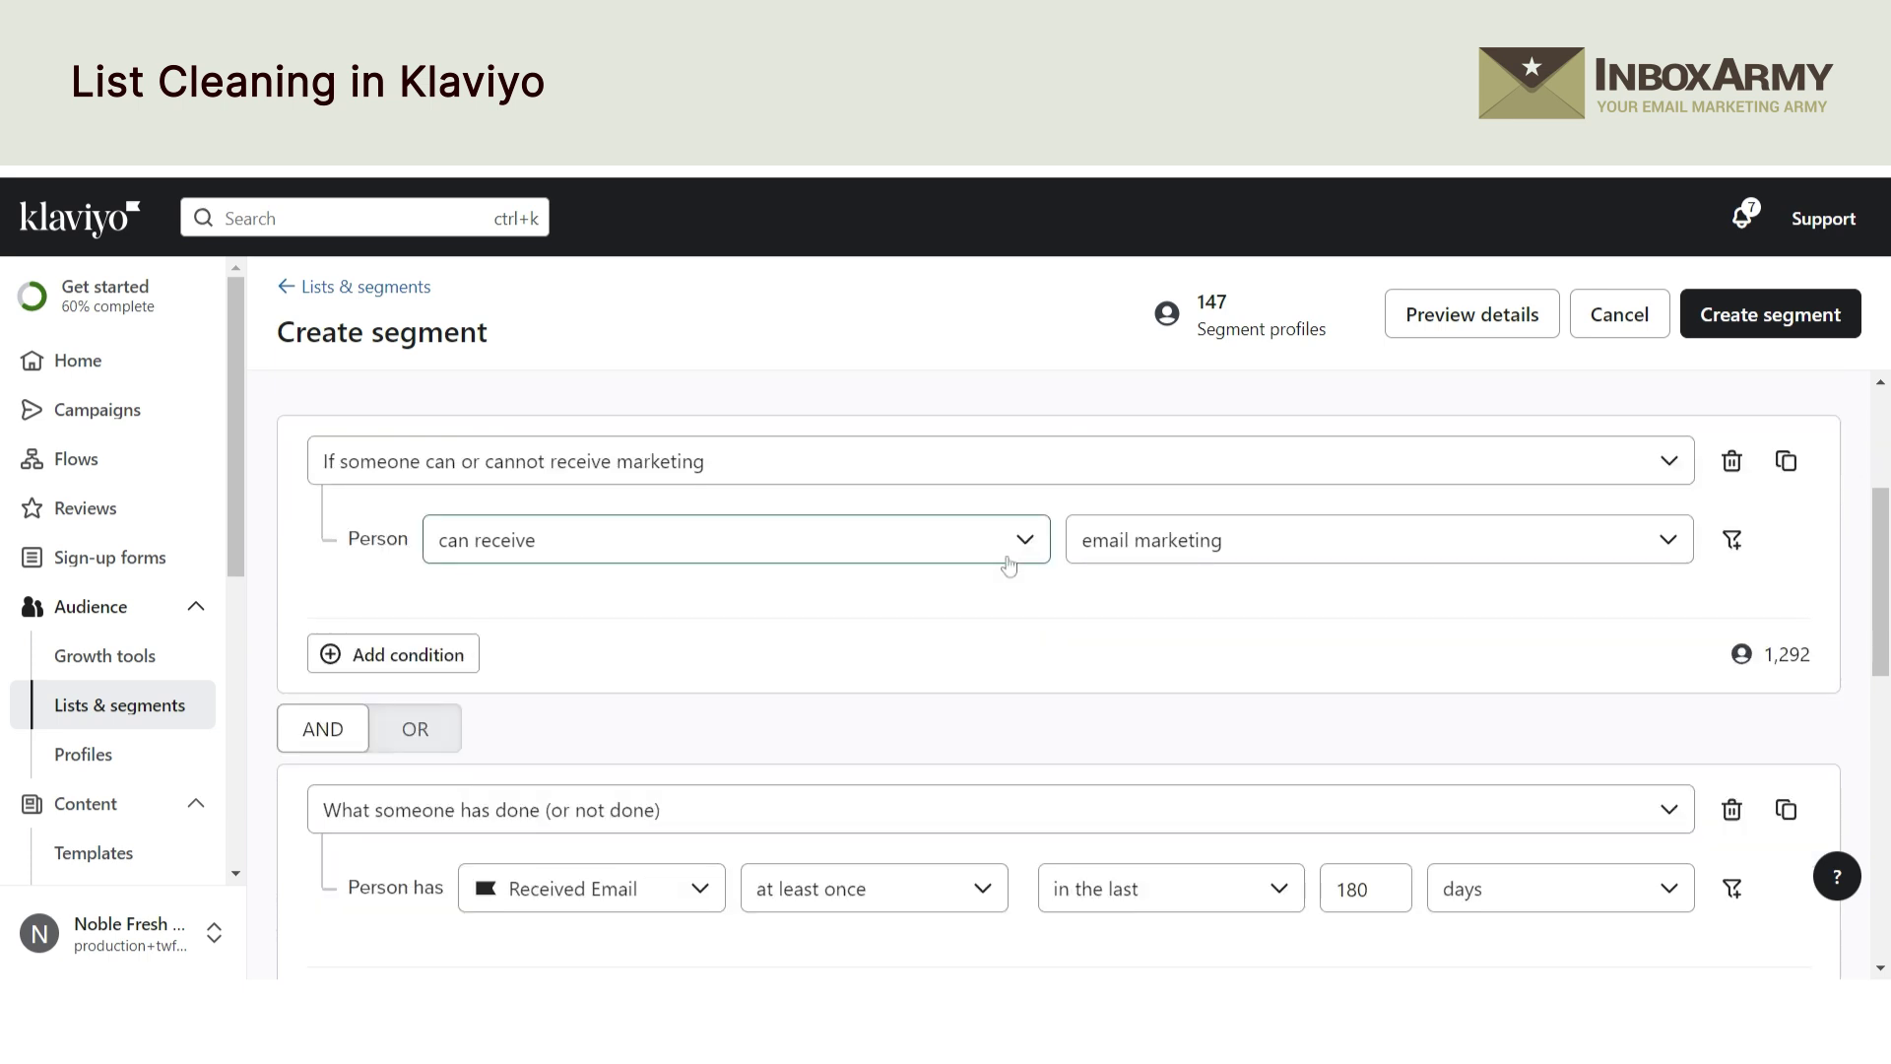
pyautogui.scroll(-1, 875, 733)
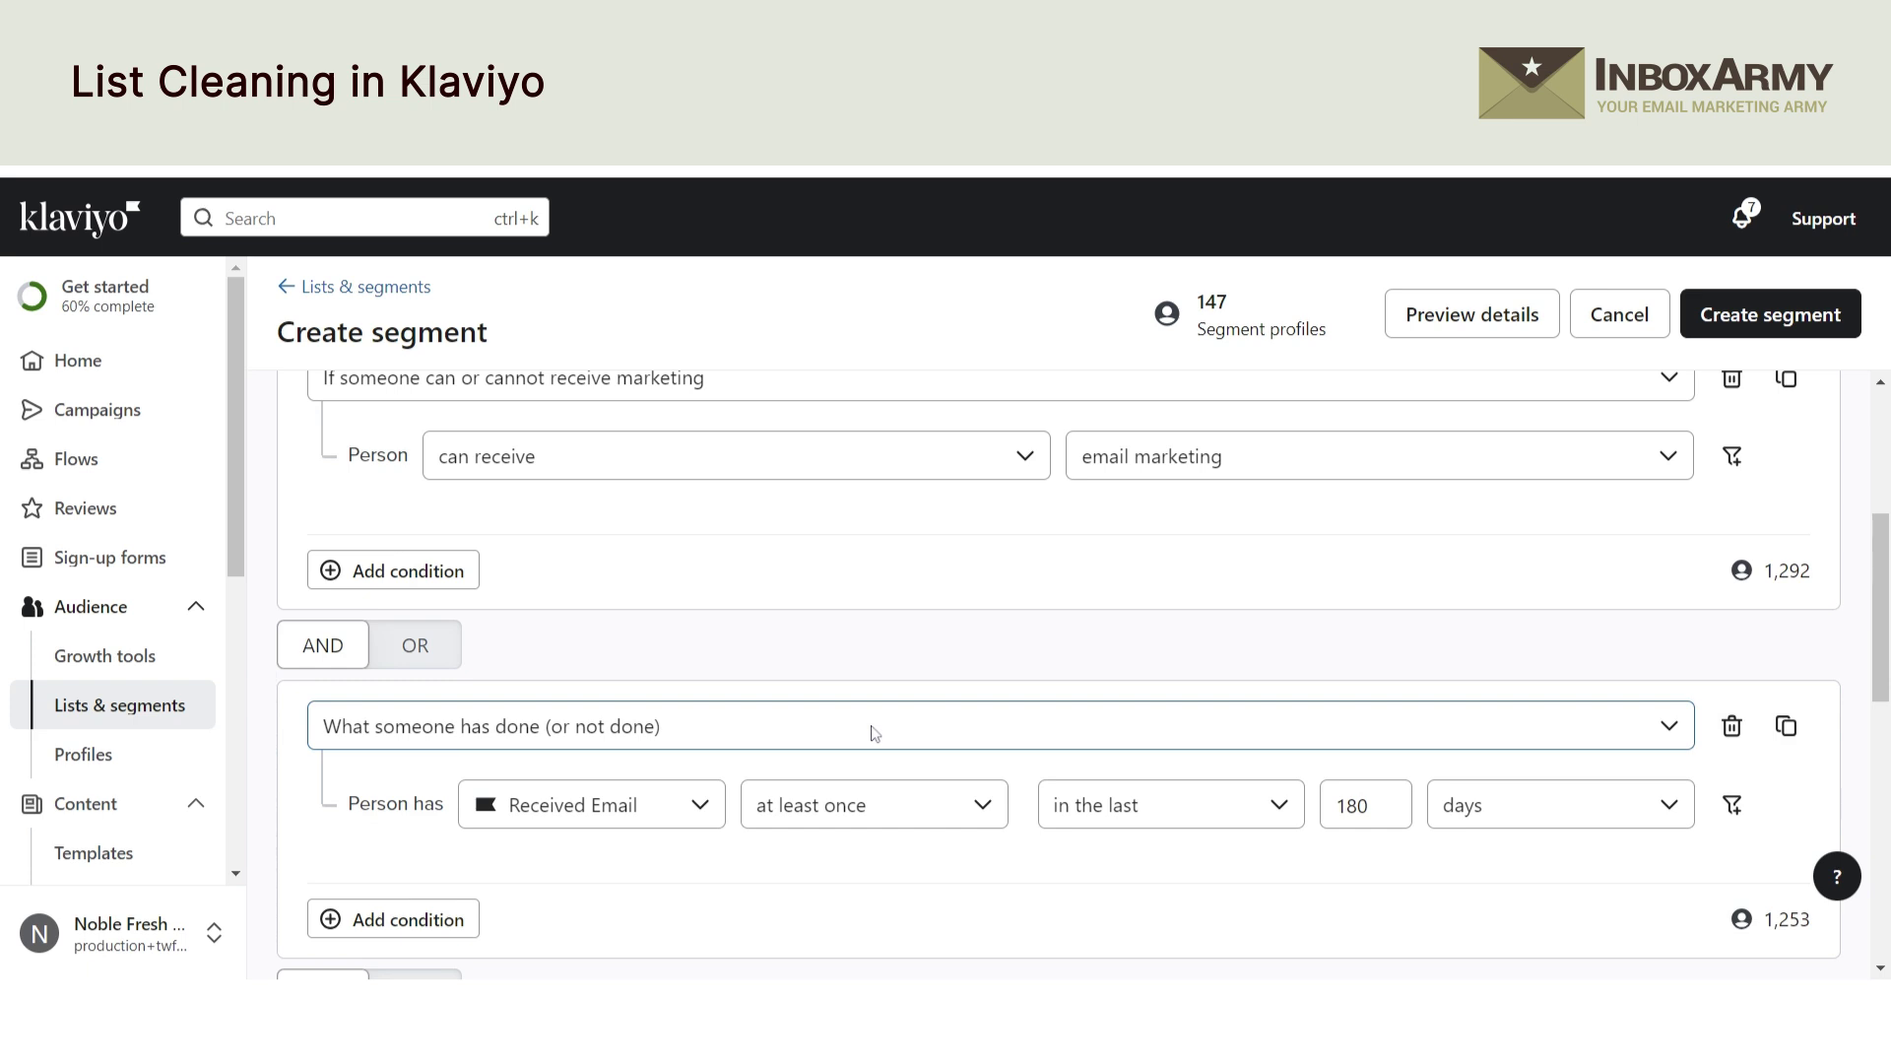
pyautogui.scroll(-2, 828, 714)
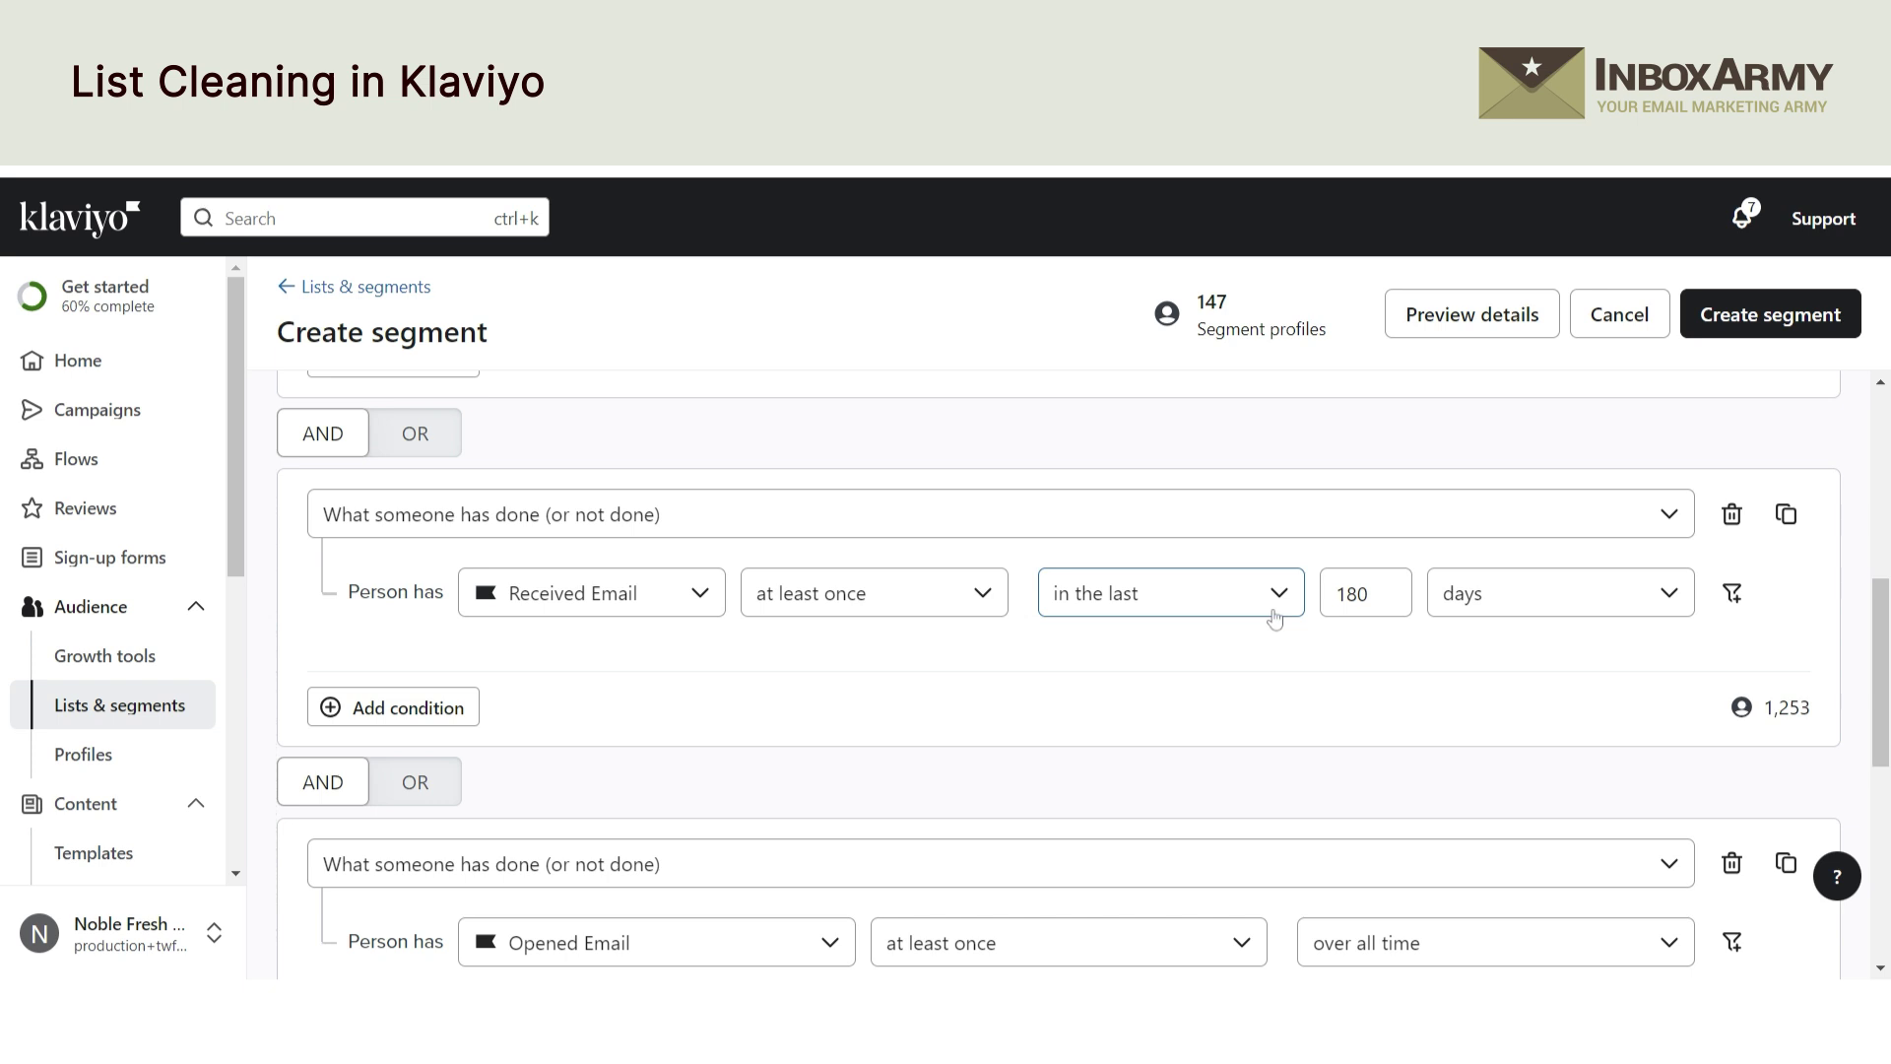
pyautogui.scroll(-1, 881, 764)
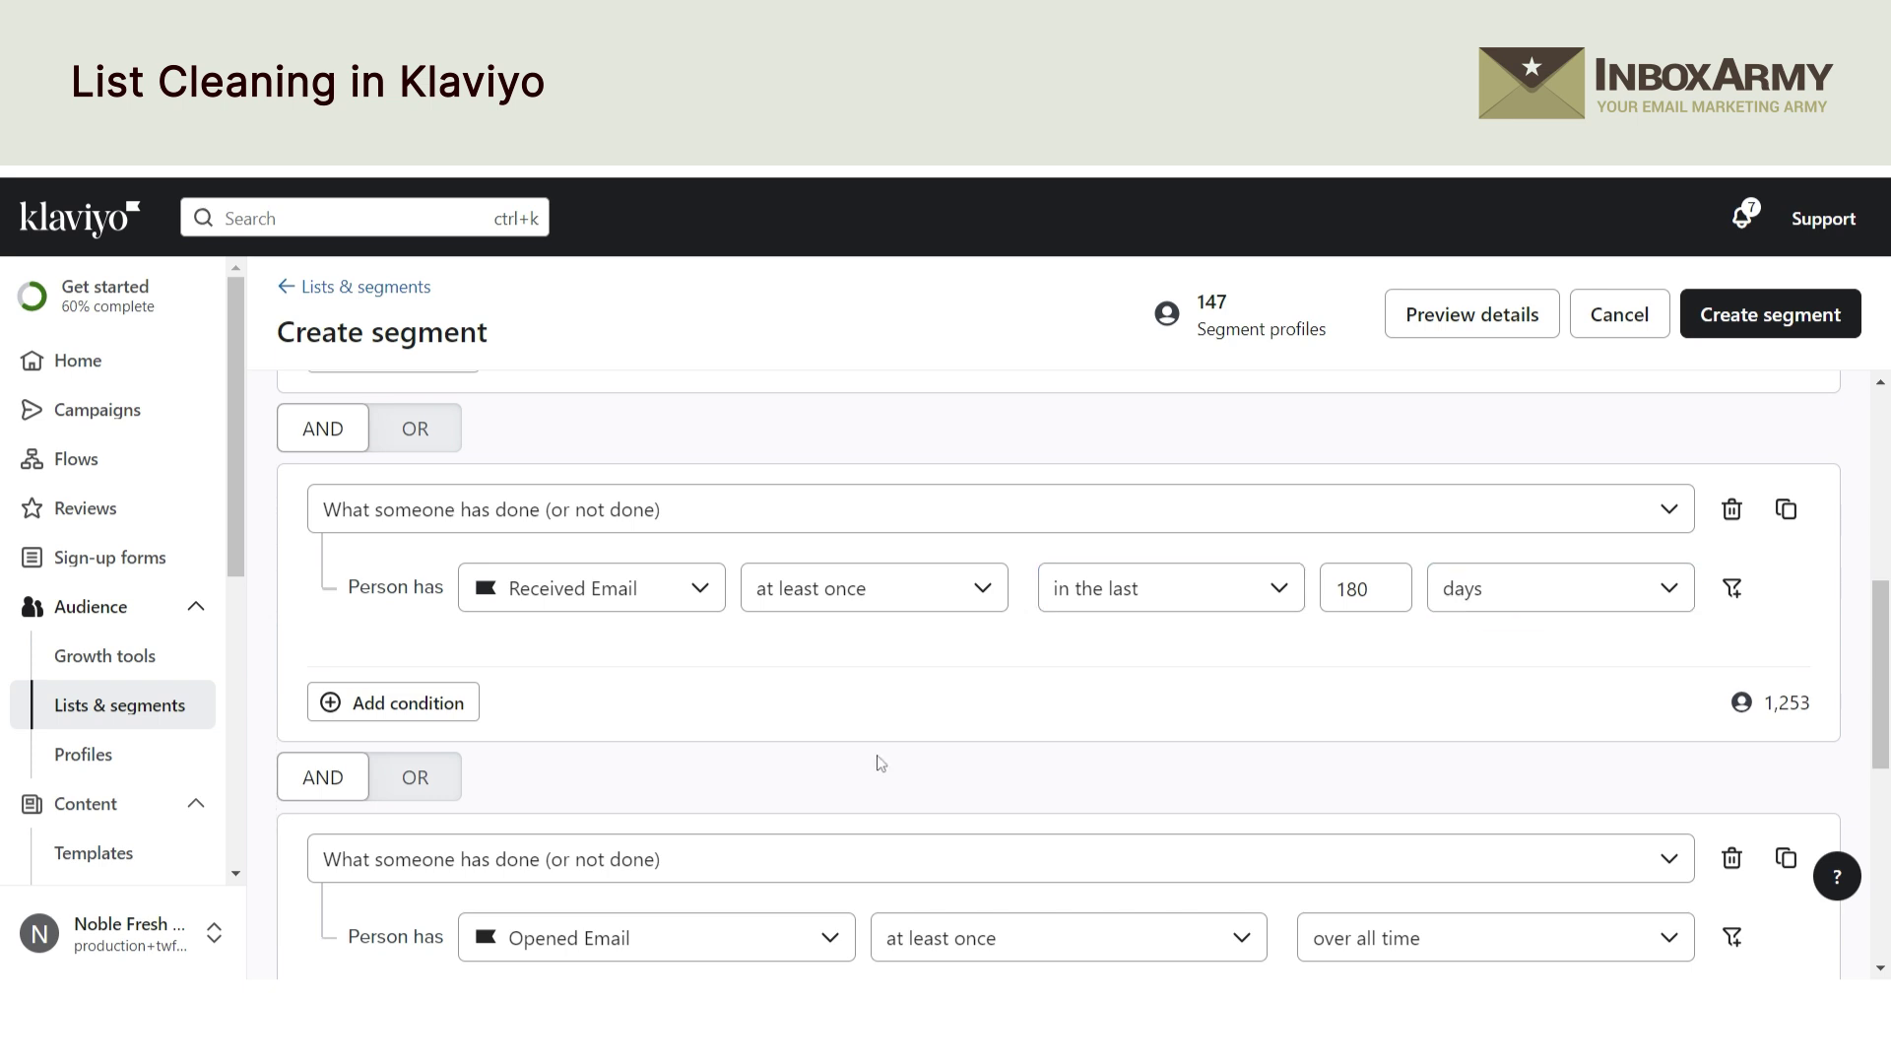
pyautogui.scroll(-1, 881, 764)
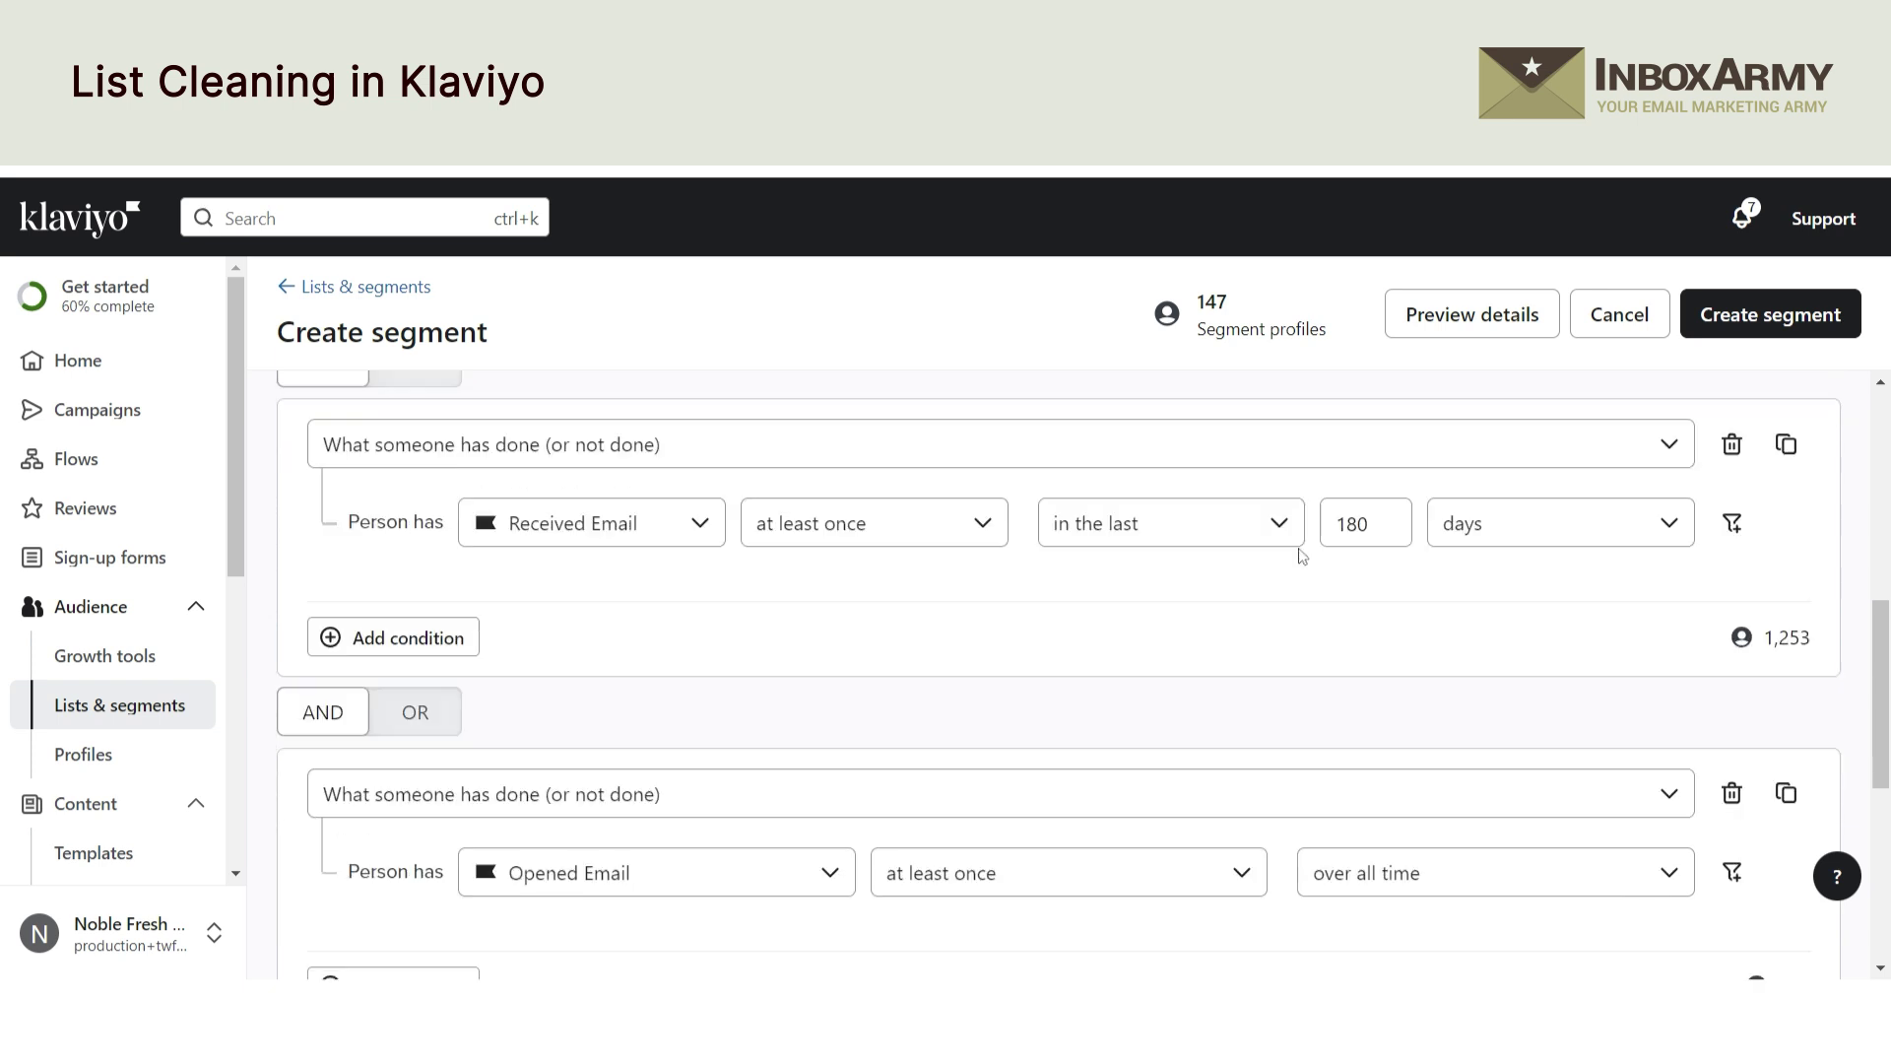
pyautogui.scroll(-1, 978, 667)
pyautogui.scroll(-2, 978, 667)
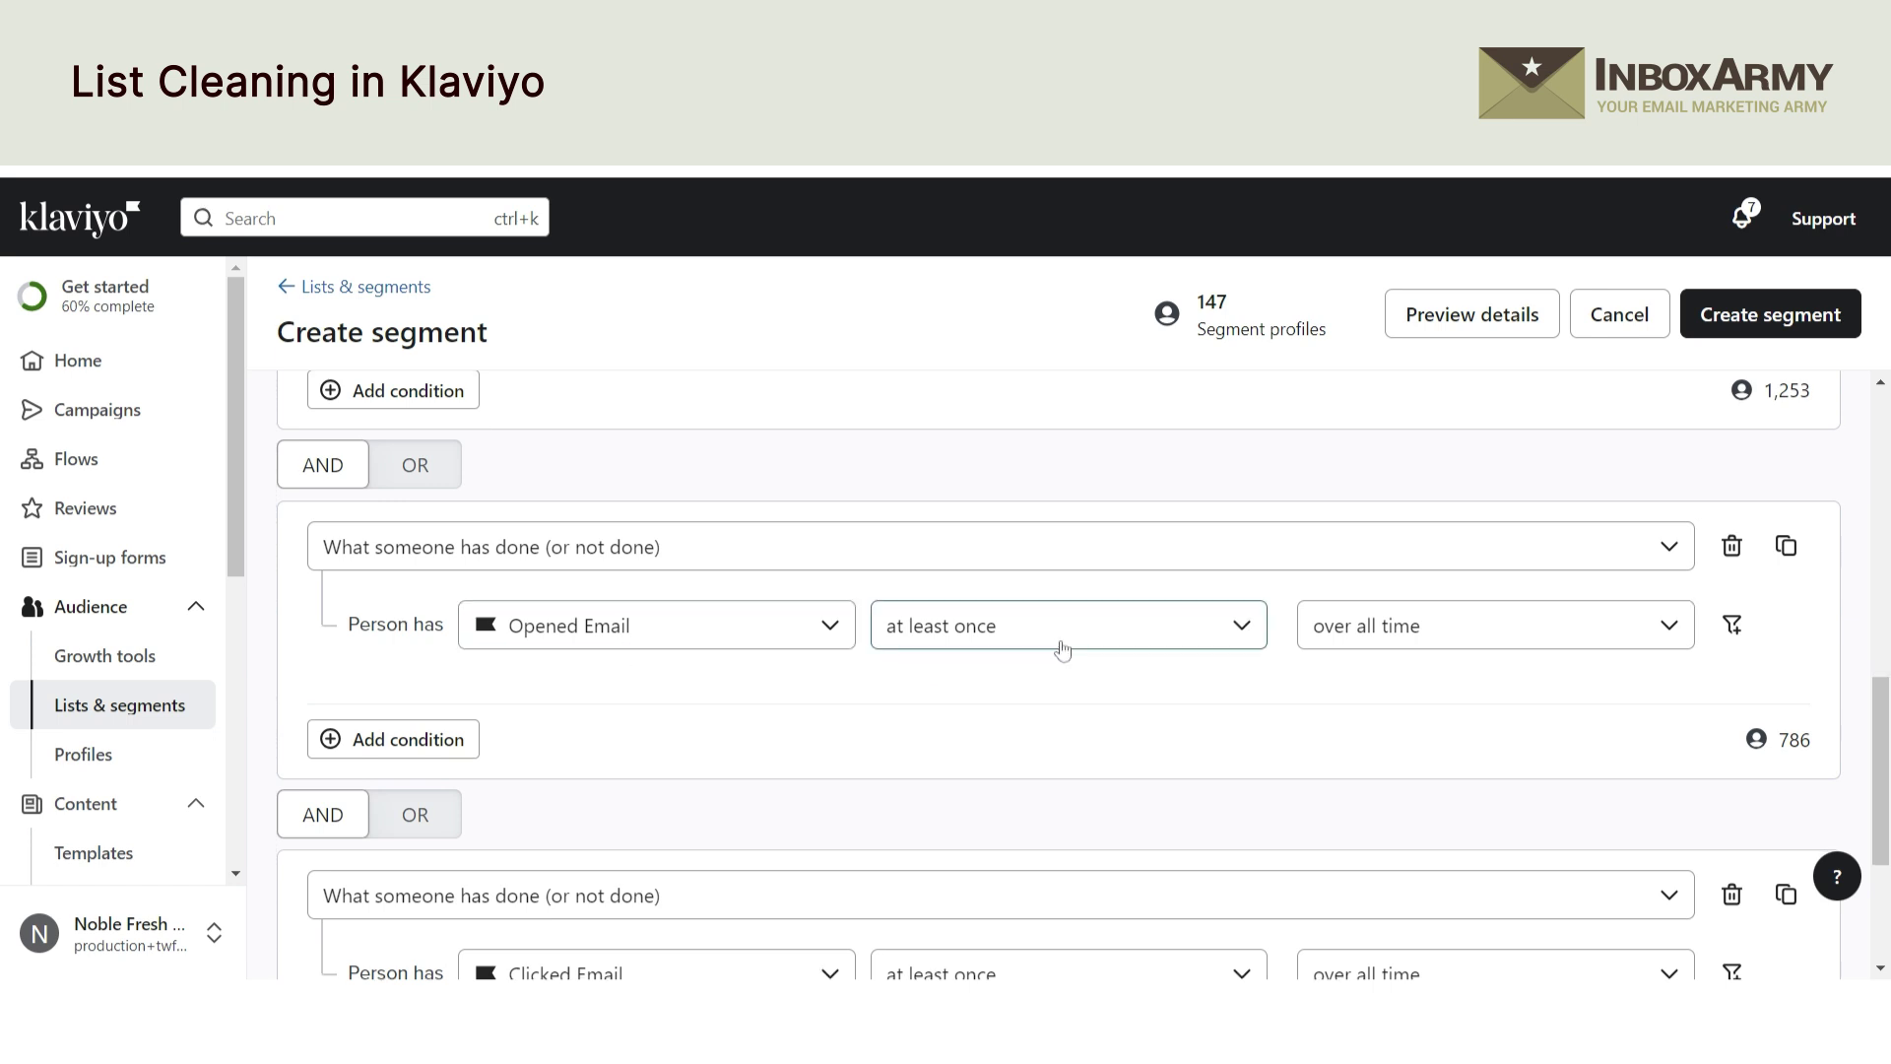
pyautogui.scroll(-1, 1063, 649)
pyautogui.scroll(-2, 1063, 648)
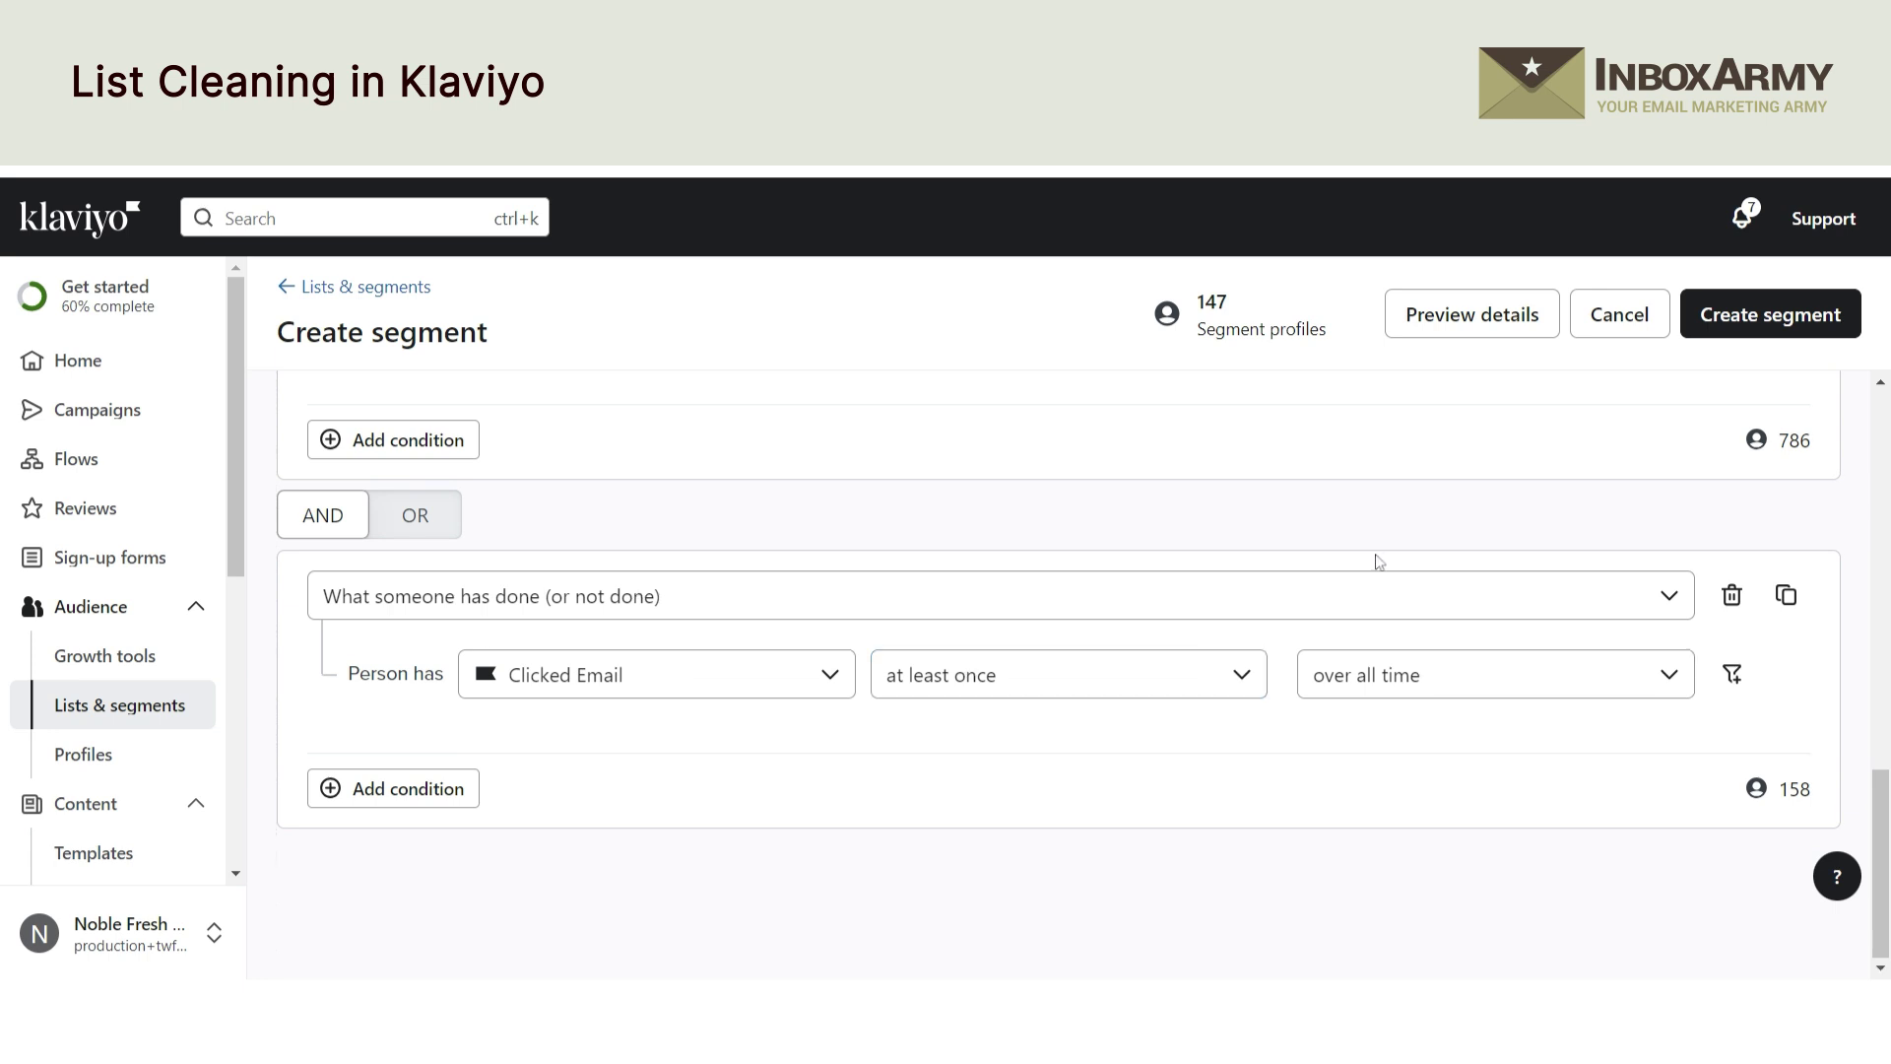
# Step: Create the Unengaged Segment from the four defined conditions
pyautogui.scroll(3, 1378, 560)
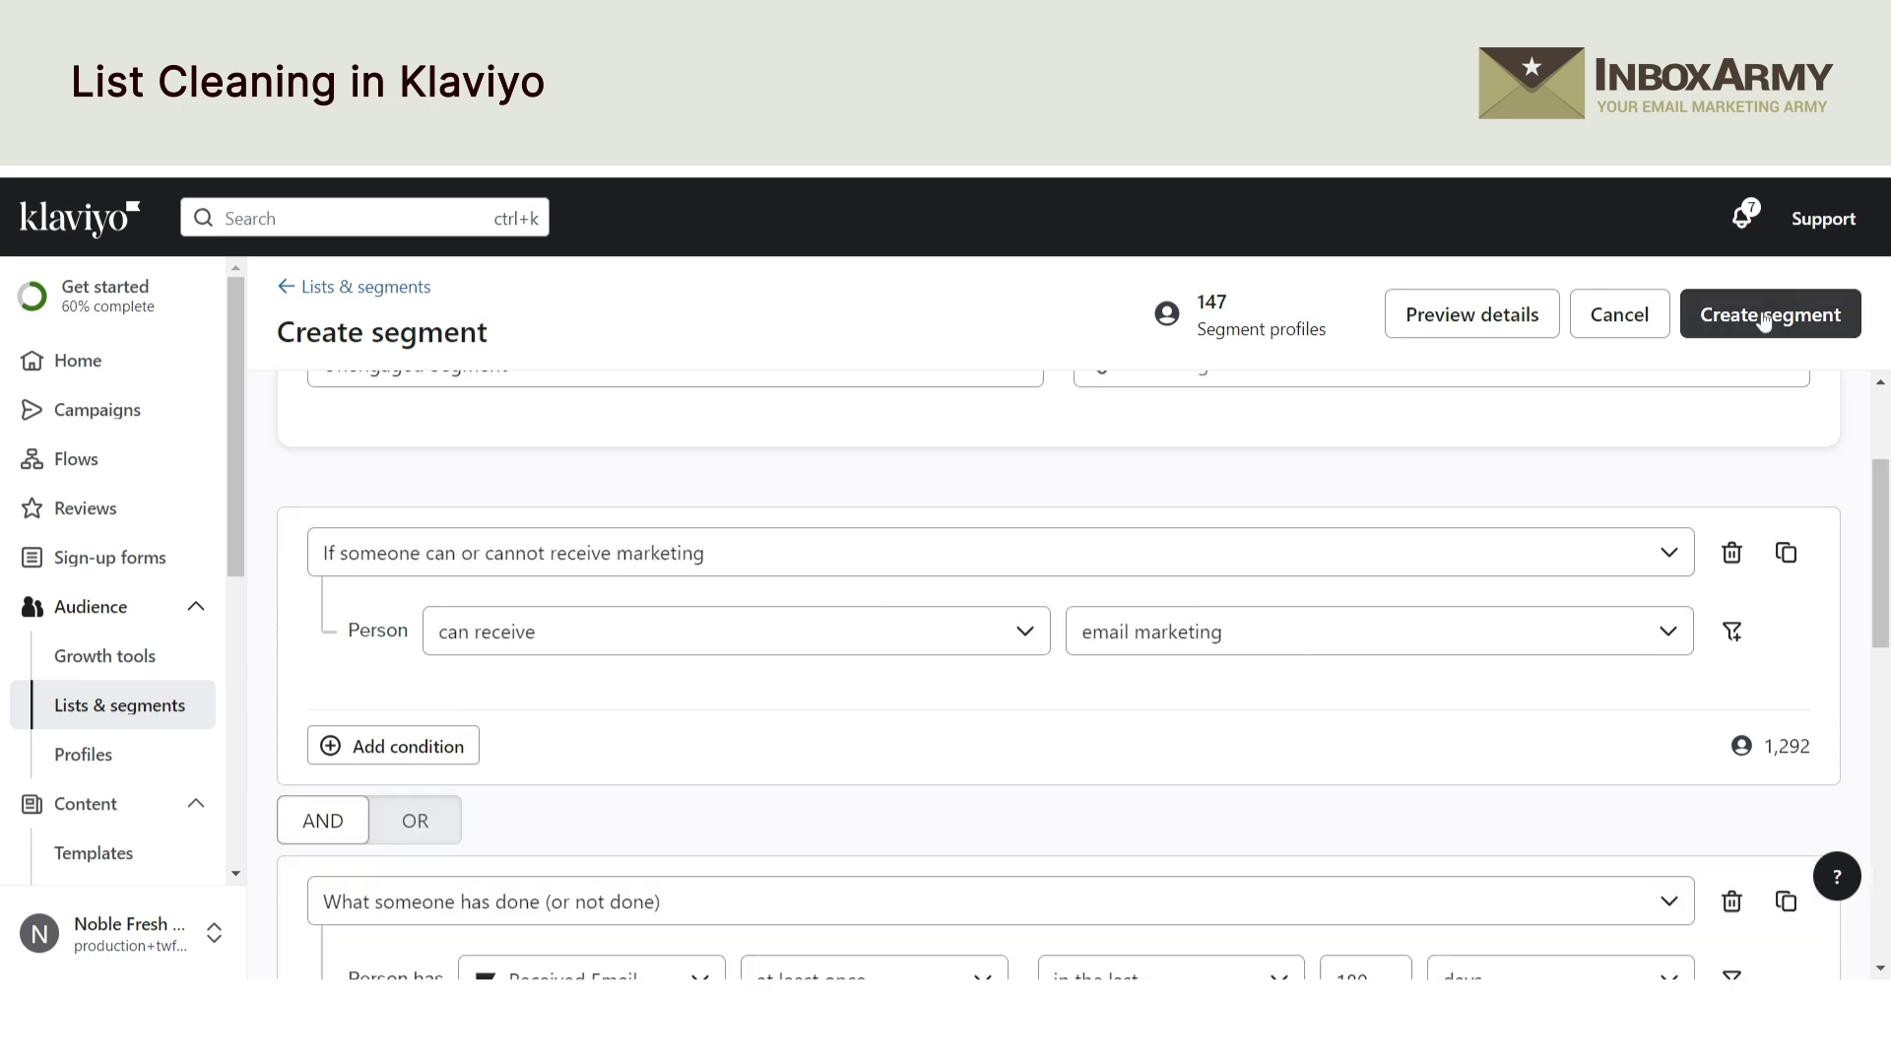
pyautogui.click(1764, 317)
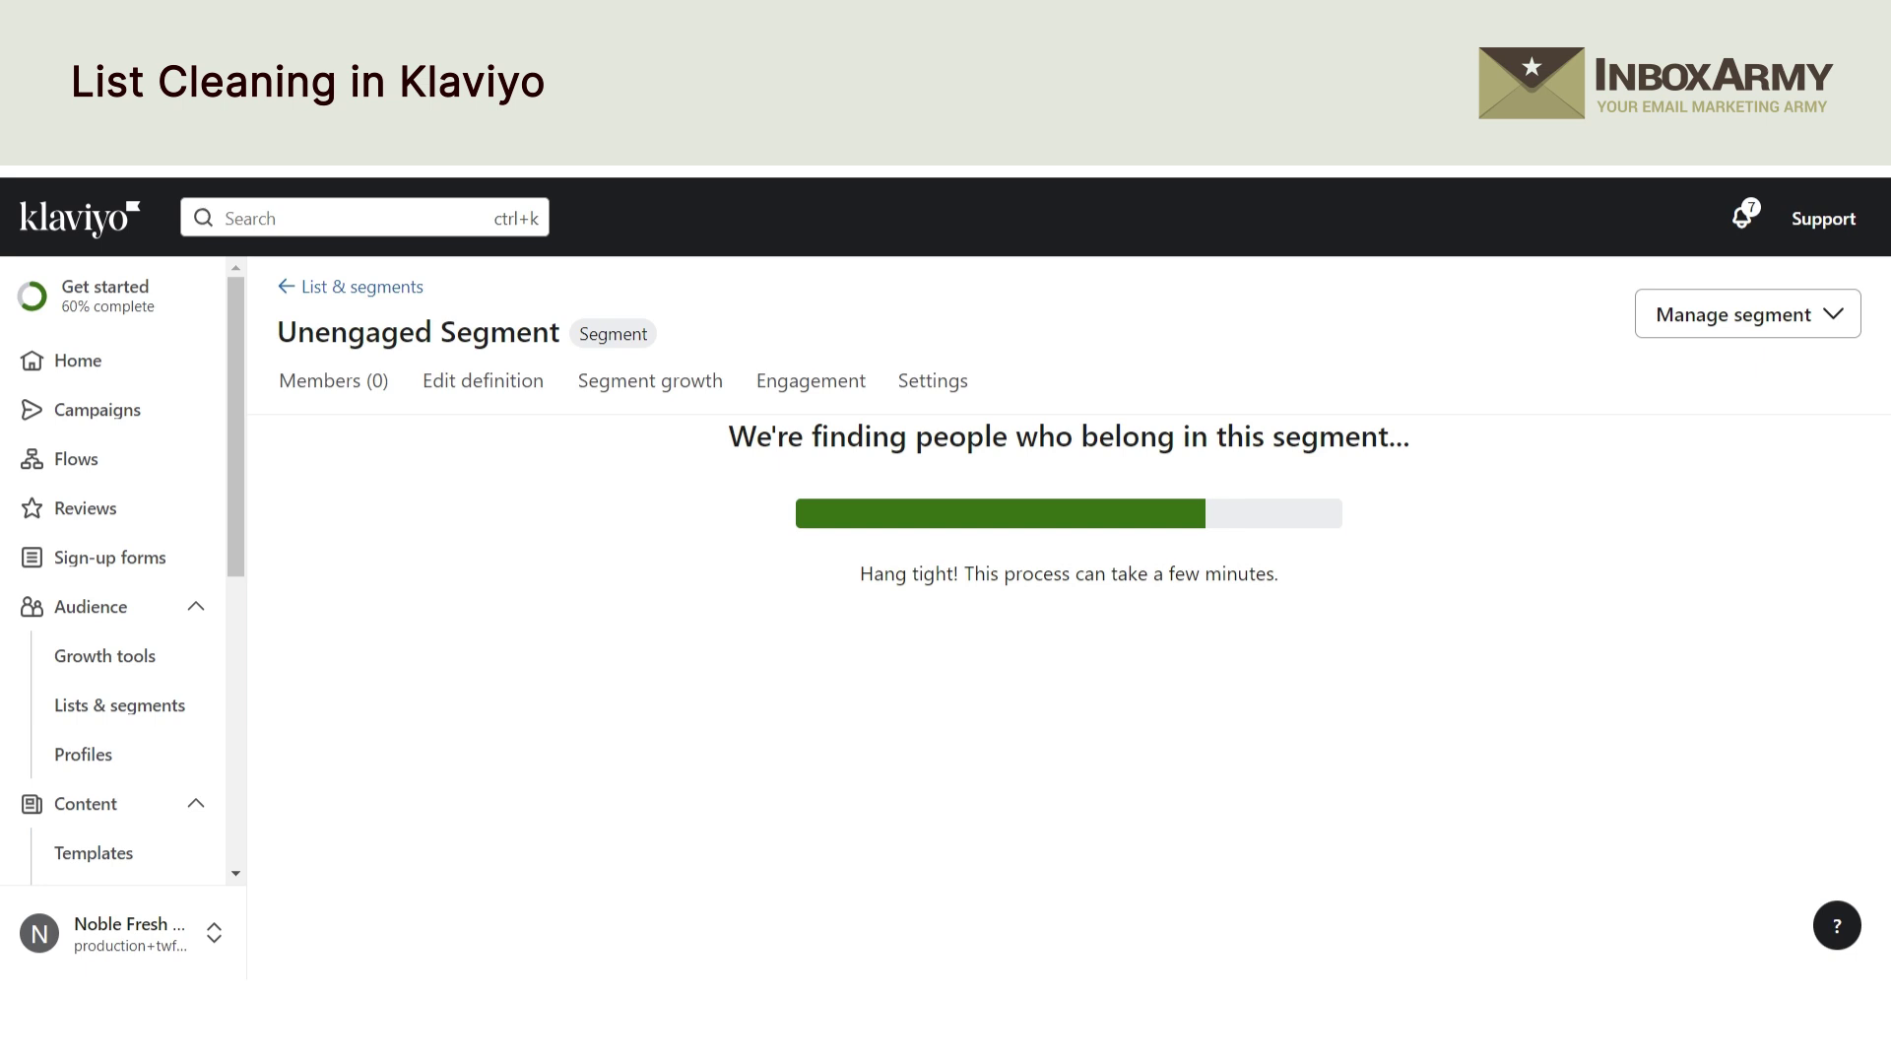